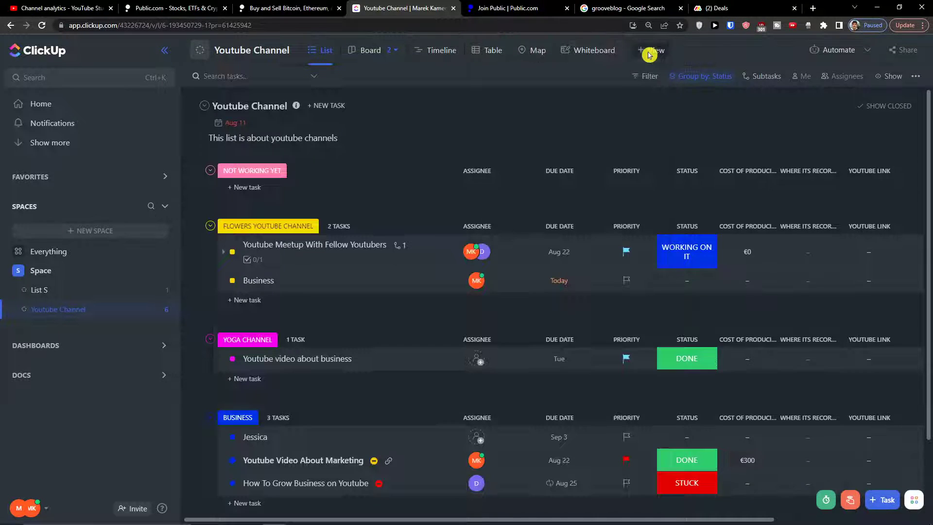
Add a new Table view to the Youtube Channel list
{"action": "left_click", "coordinate": [649, 55]}
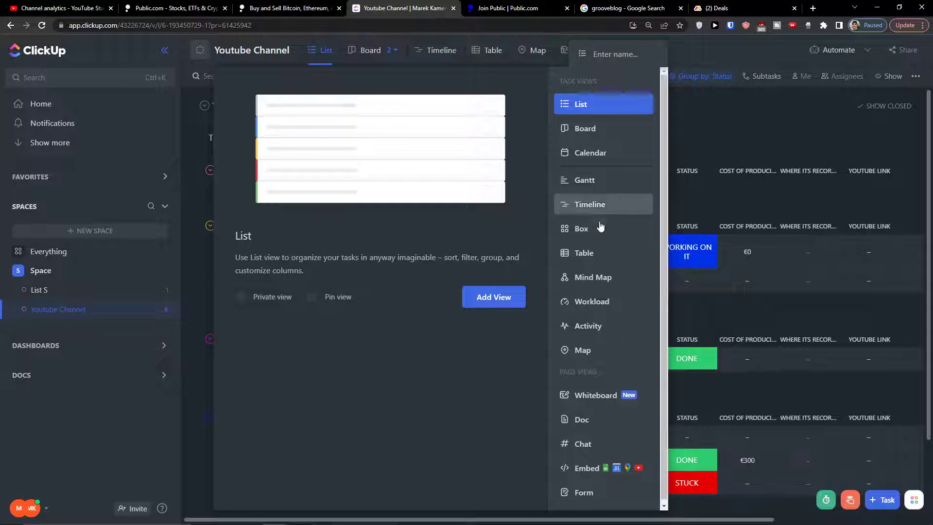
{"action": "left_click", "coordinate": [584, 252]}
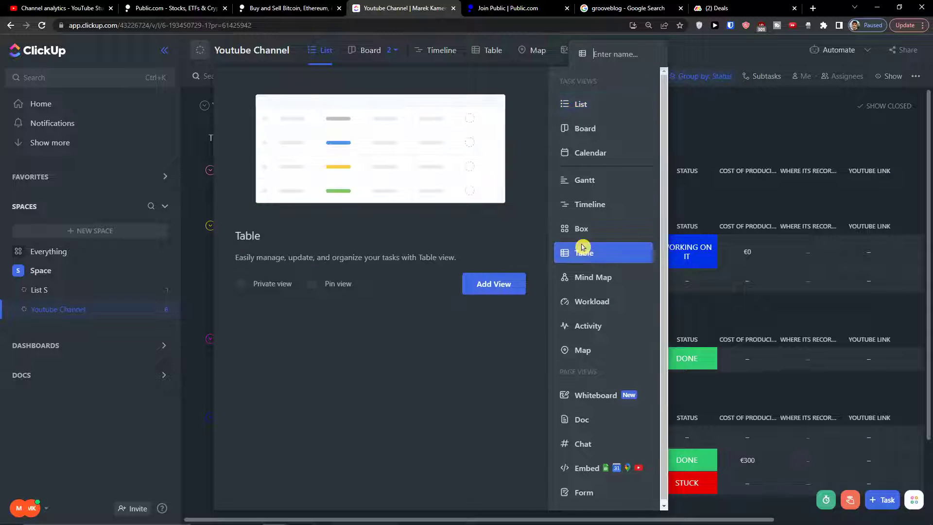
{"action": "left_click", "coordinate": [263, 278]}
{"action": "left_click", "coordinate": [483, 287]}
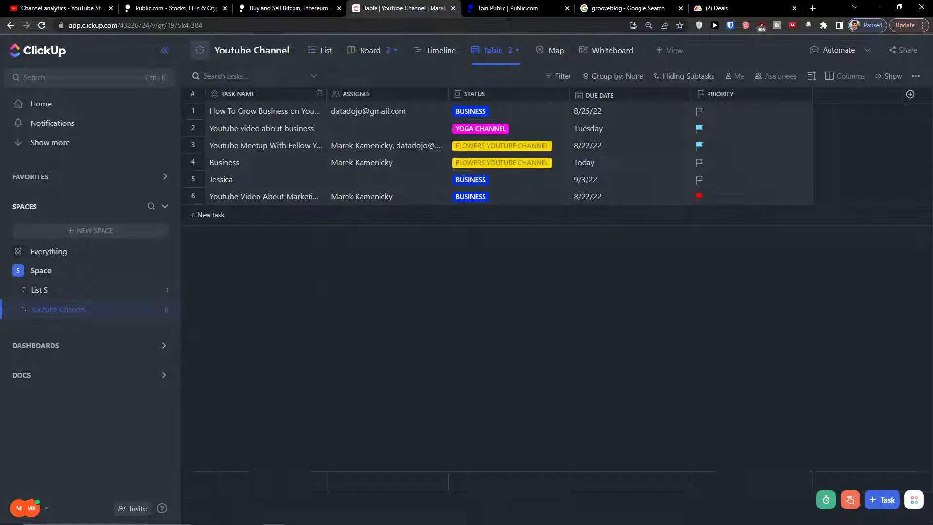
Select the second Table view, compare it with the List view and return to the table
{"action": "left_click", "coordinate": [517, 58]}
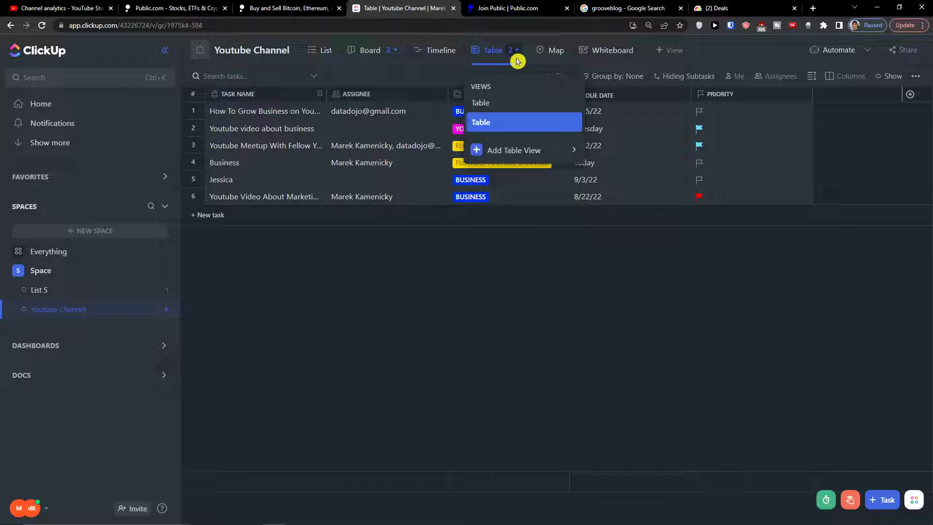
{"action": "left_click", "coordinate": [486, 120]}
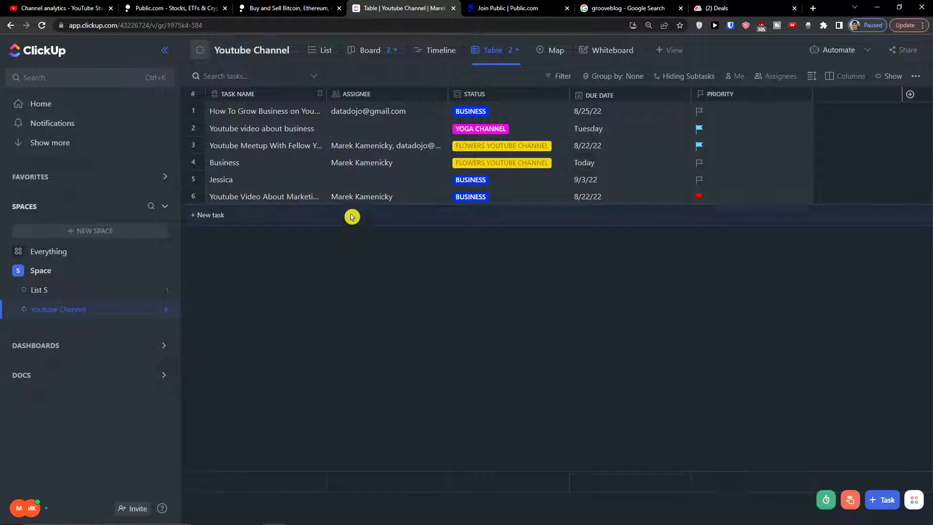
{"action": "left_click", "coordinate": [325, 60]}
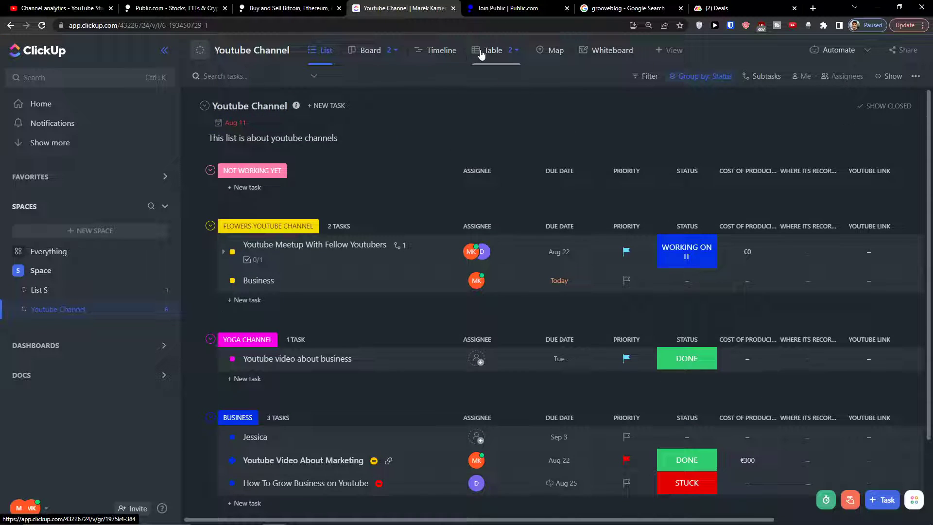
{"action": "left_click", "coordinate": [483, 53]}
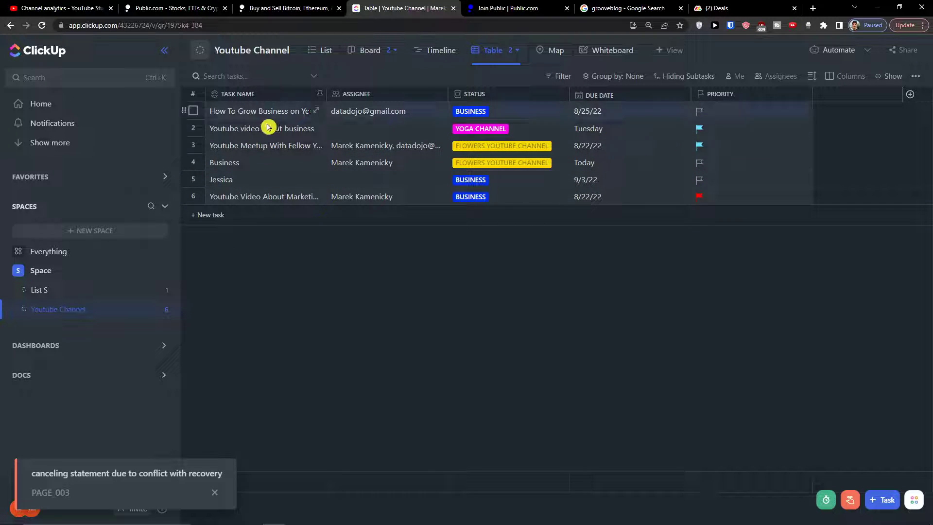
Widen the Task Name and Assignee columns so their full contents fit
{"action": "left_click_drag", "start_coordinate": [325, 94], "coordinate": [368, 94]}
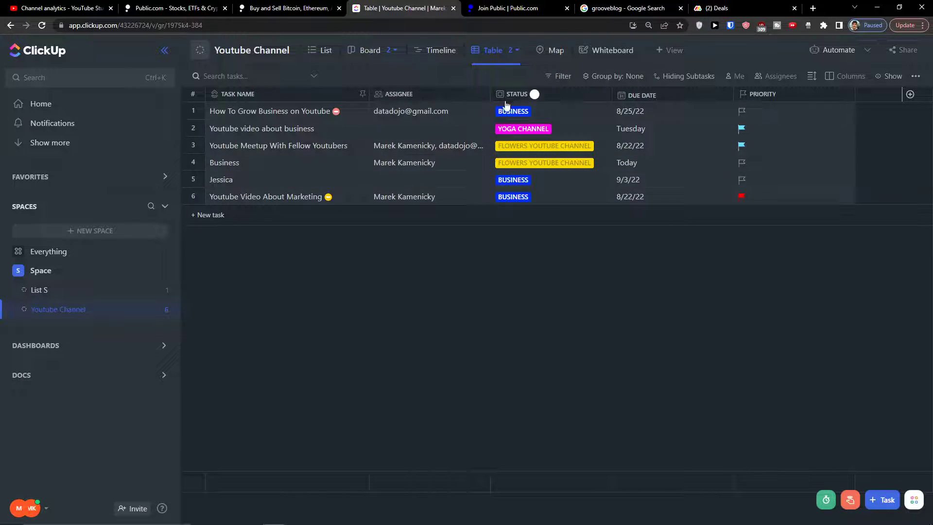
{"action": "left_click_drag", "start_coordinate": [489, 95], "coordinate": [522, 96]}
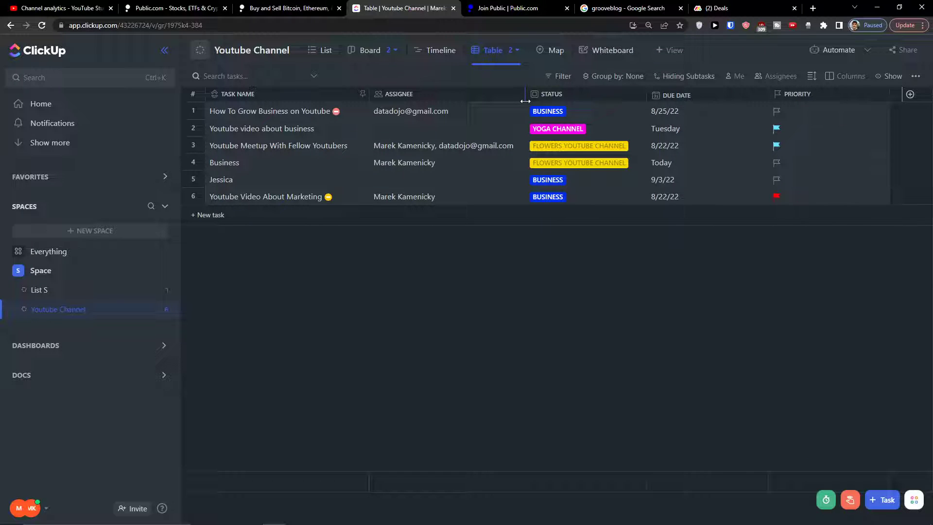
{"action": "left_click_drag", "start_coordinate": [388, 94], "coordinate": [365, 96]}
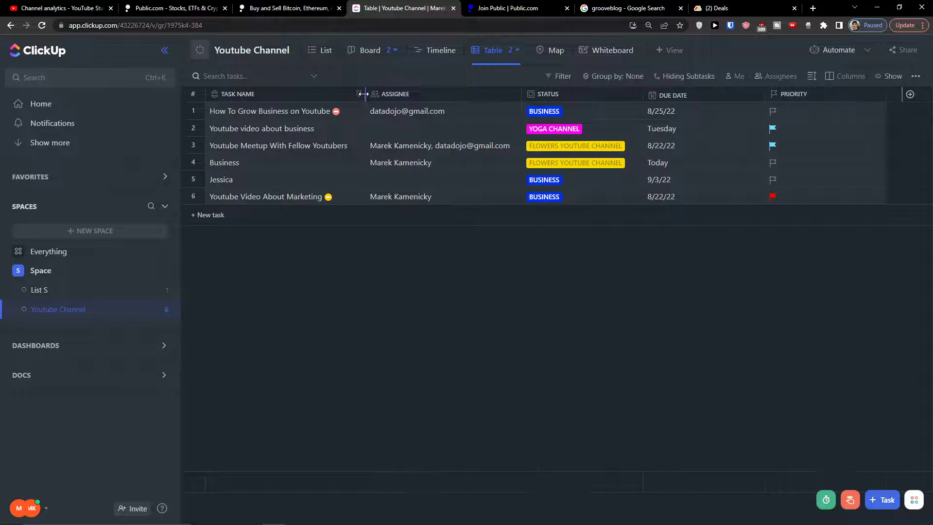
Add a new task named "New business video" to the table
{"action": "left_click", "coordinate": [208, 217]}
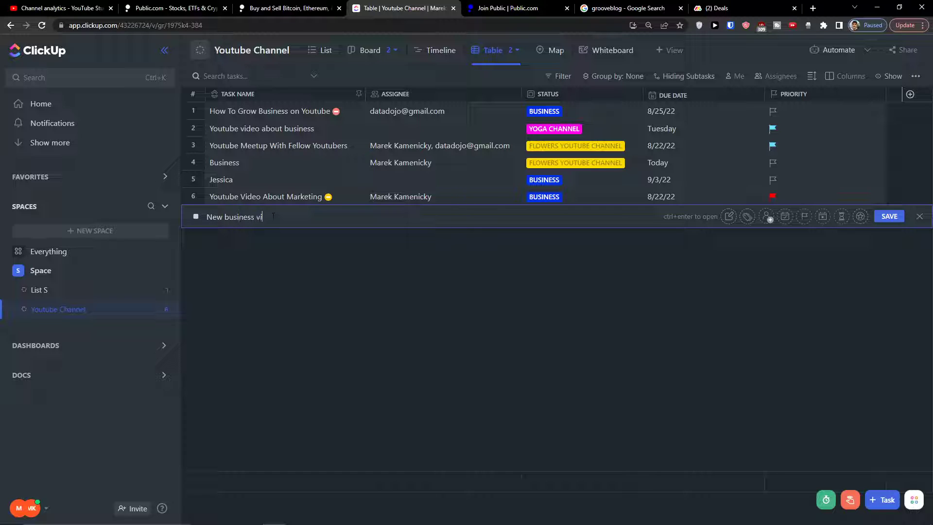
{"action": "key", "text": "Return"}
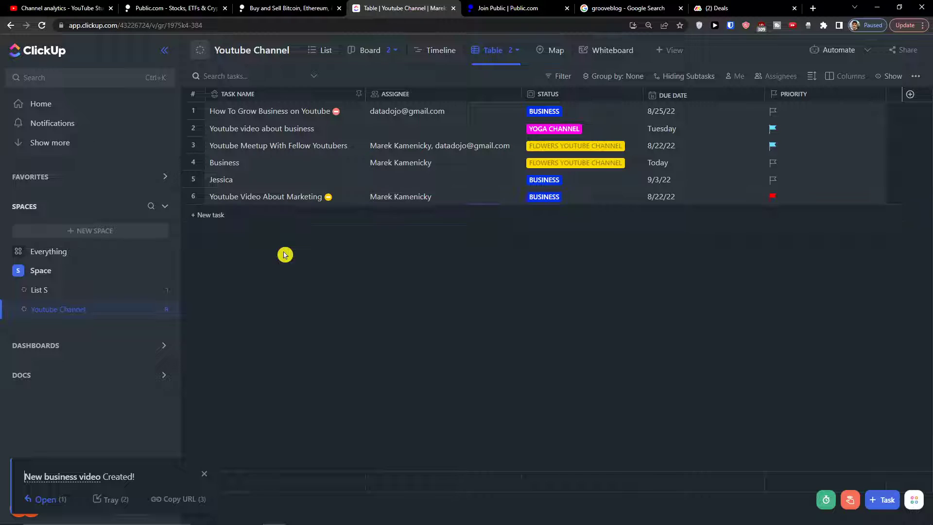
Set the New business video task's status to Business and assign the task to "Me"
{"action": "left_click", "coordinate": [394, 210]}
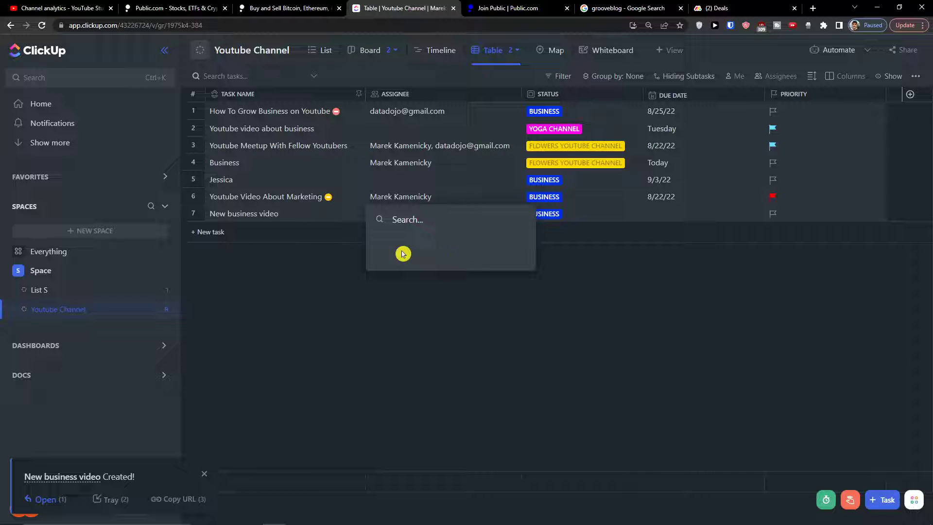
{"action": "left_click", "coordinate": [457, 296]}
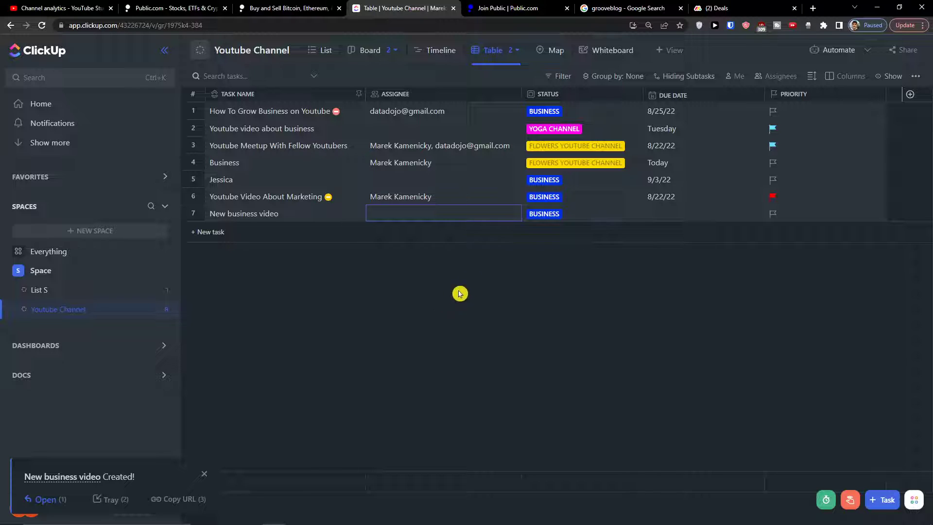
{"action": "left_click", "coordinate": [566, 215]}
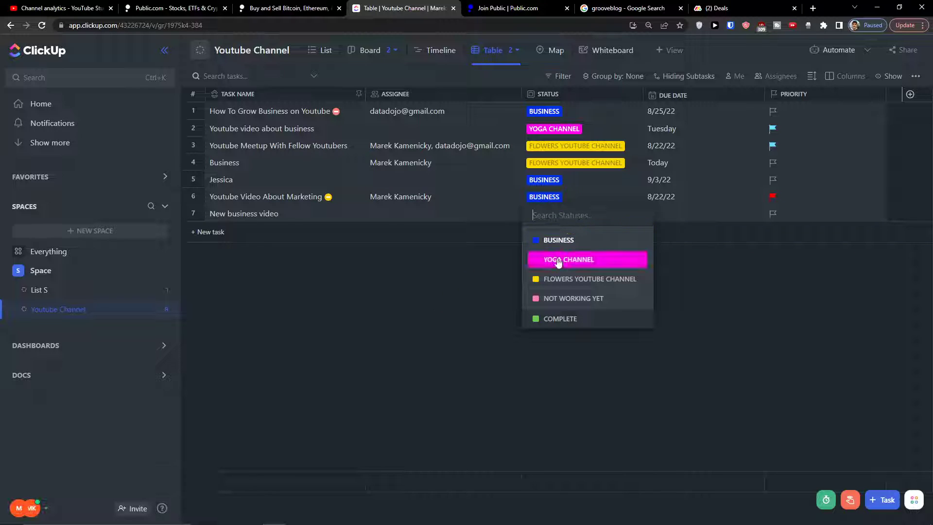
{"action": "left_click", "coordinate": [549, 240]}
{"action": "left_click", "coordinate": [470, 220]}
{"action": "type", "text": "m"}
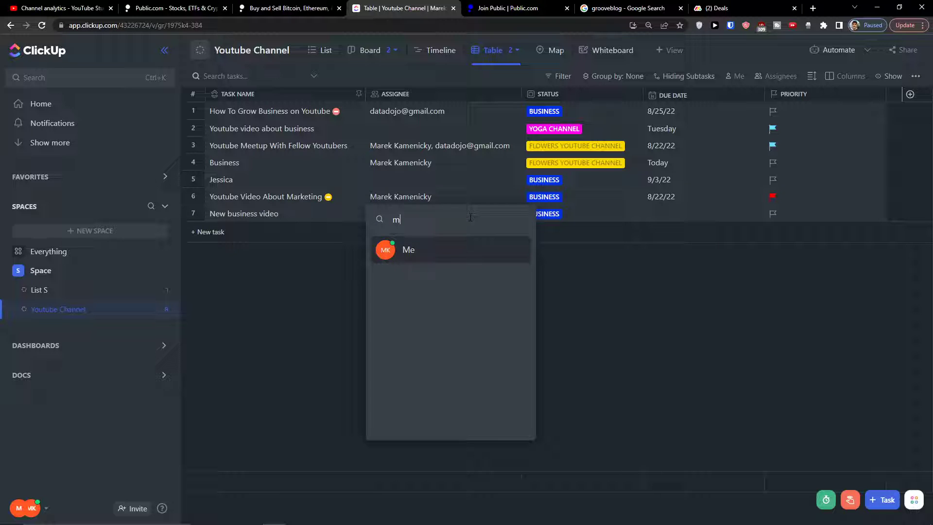
{"action": "left_click", "coordinate": [459, 245]}
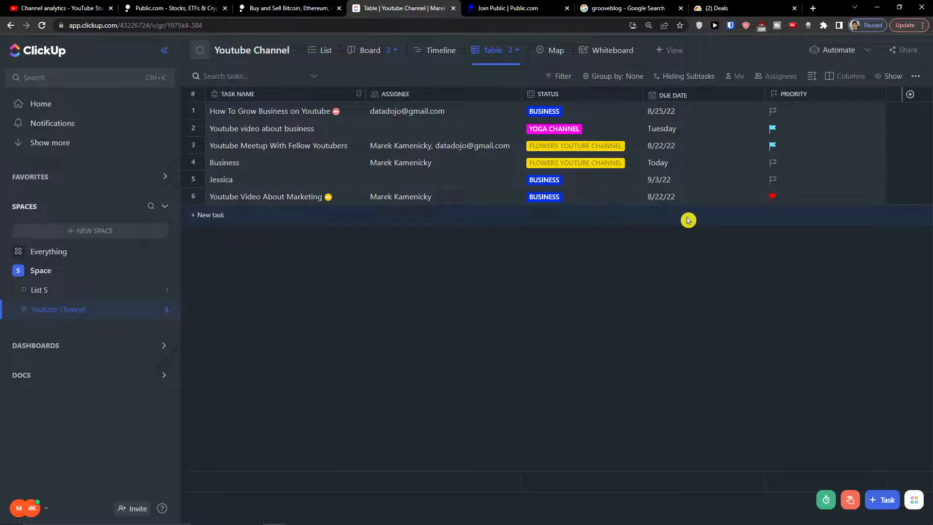
Give the New business video task a due date of August 13, 2022 and the yellow-flag priority
{"action": "left_click", "coordinate": [671, 216]}
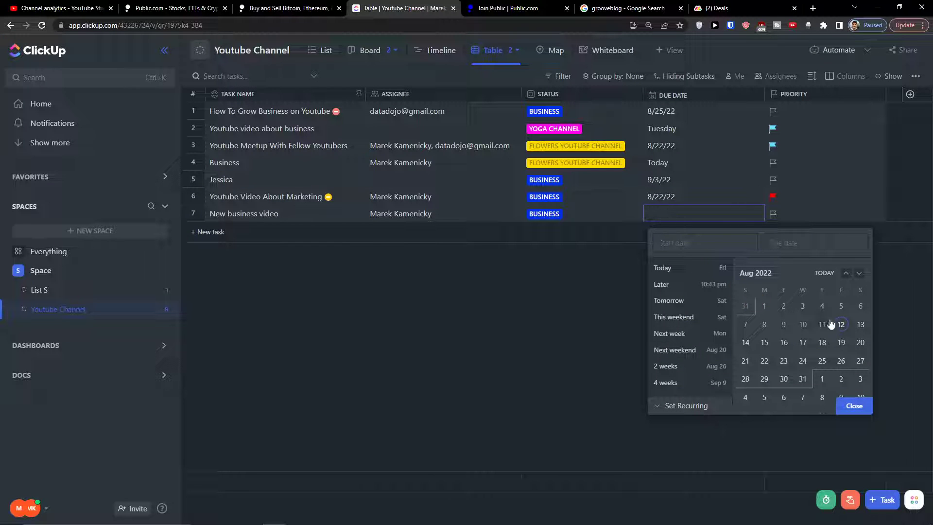
{"action": "left_click", "coordinate": [860, 324]}
{"action": "left_click", "coordinate": [659, 294]}
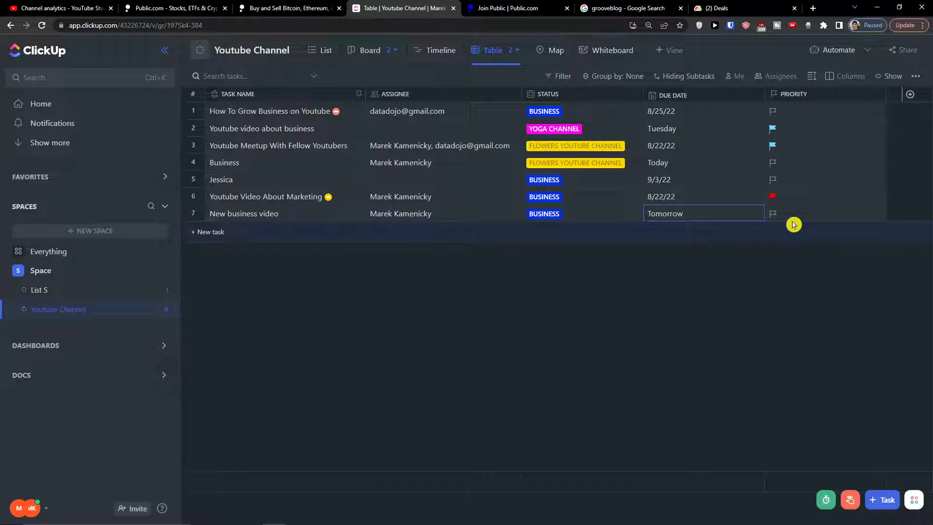
{"action": "left_click", "coordinate": [777, 217]}
{"action": "left_click", "coordinate": [792, 245]}
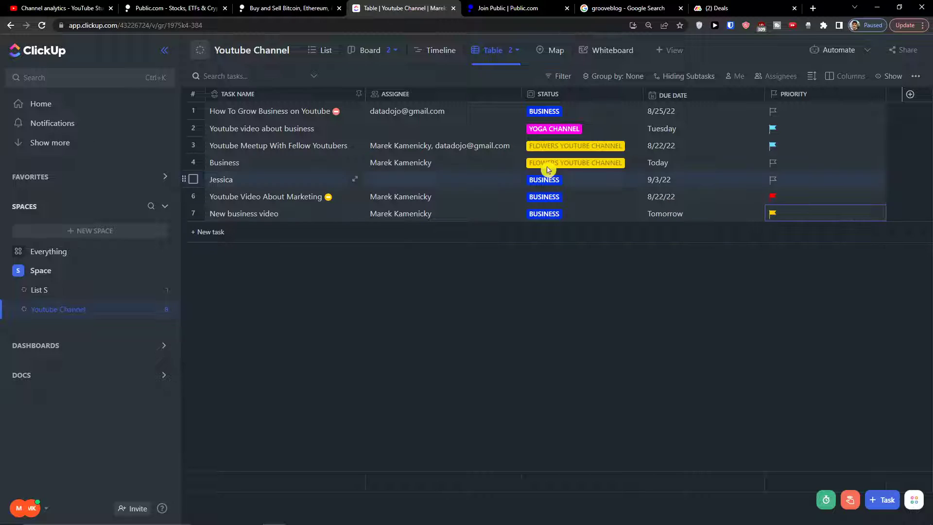
After checking the List view, add a Location column named "Where its recordej" to the Table view
{"action": "left_click", "coordinate": [316, 46]}
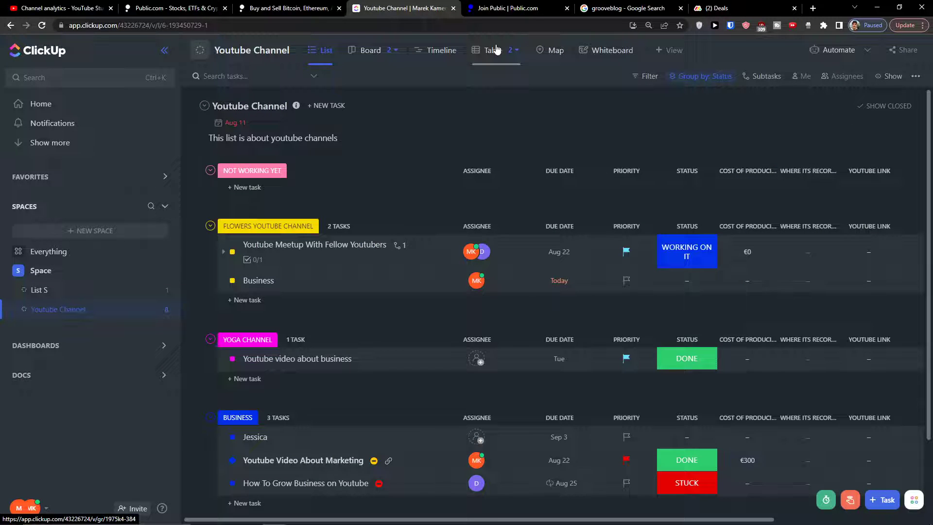
{"action": "left_click", "coordinate": [495, 49]}
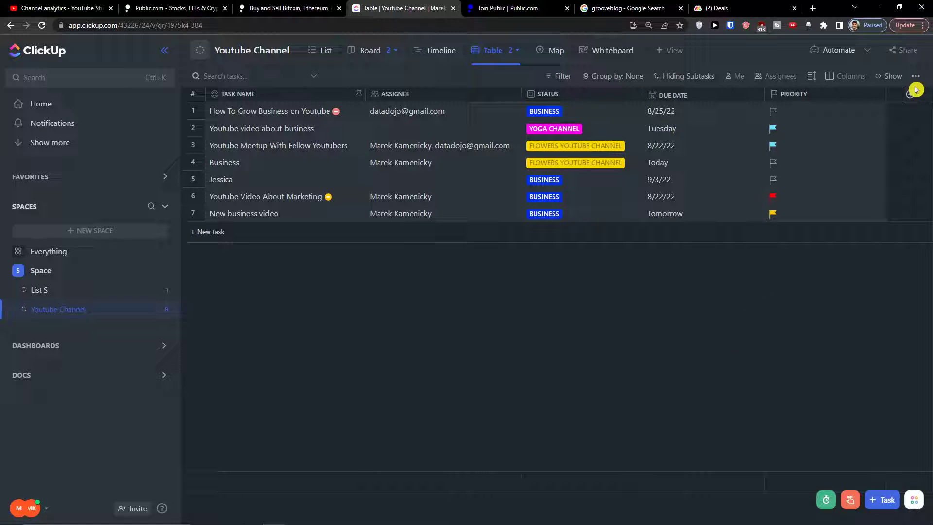
{"action": "left_click", "coordinate": [910, 94]}
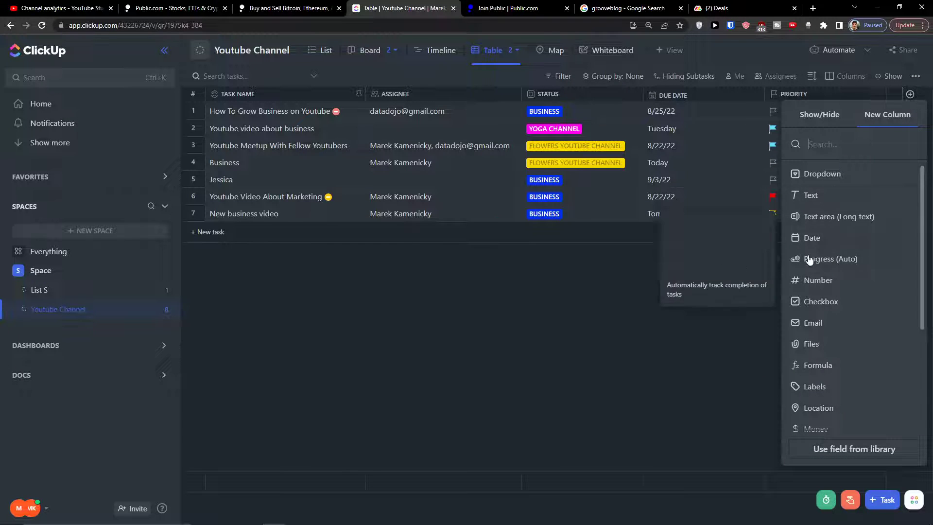
{"action": "scroll", "coordinate": [821, 340], "scroll_direction": "down", "scroll_amount": 3}
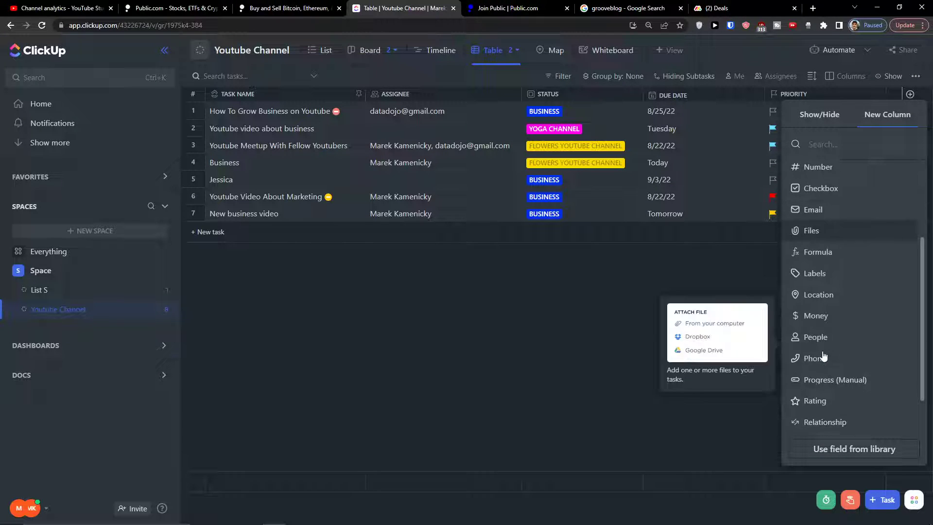
{"action": "left_click", "coordinate": [820, 295]}
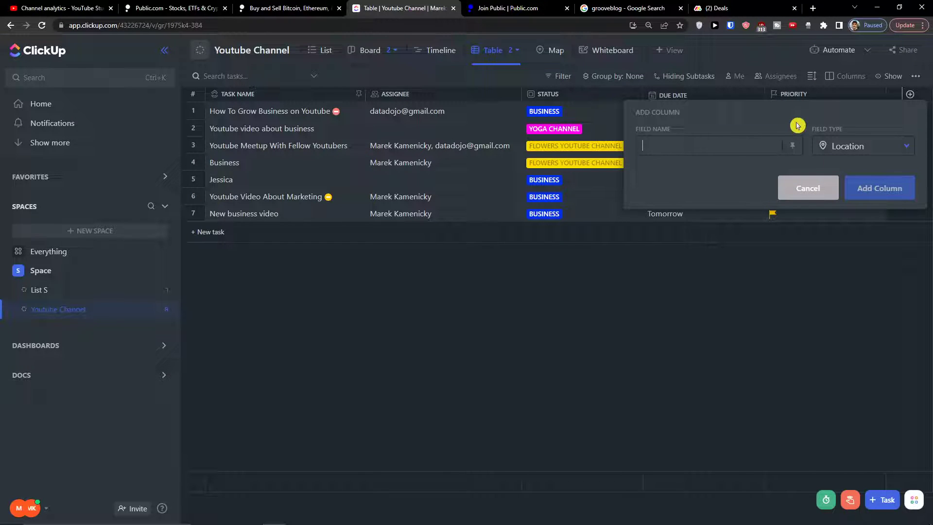
{"action": "type", "text": "Whe"}
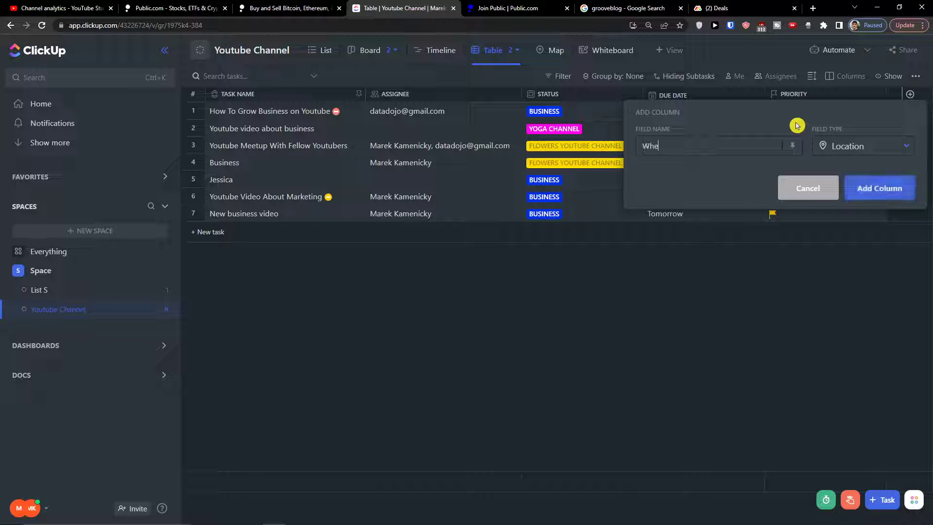
{"action": "type", "text": "re its recorded"}
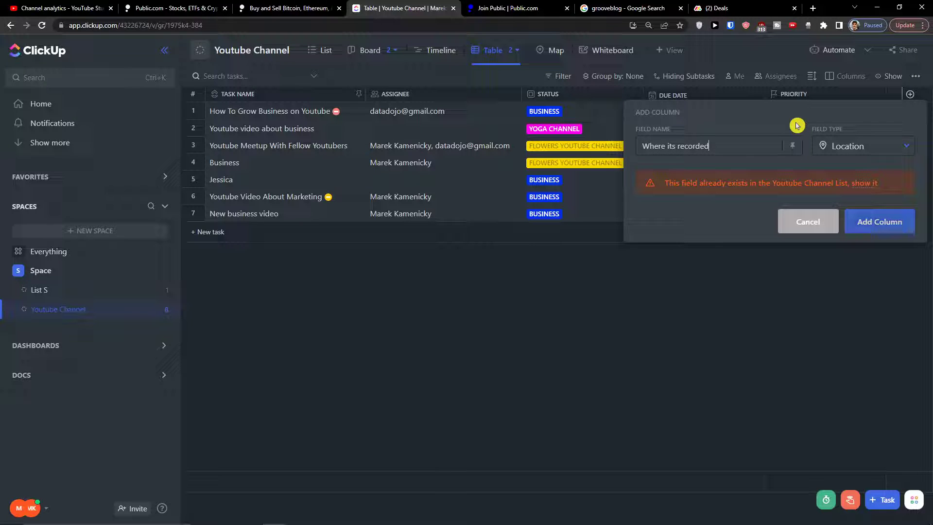
{"action": "key", "text": "BackSpace"}
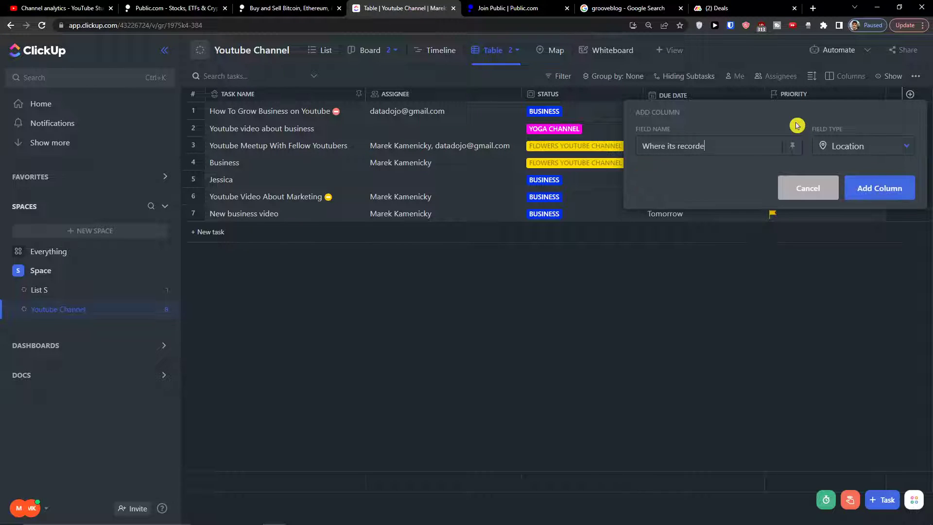
{"action": "left_click", "coordinate": [876, 187]}
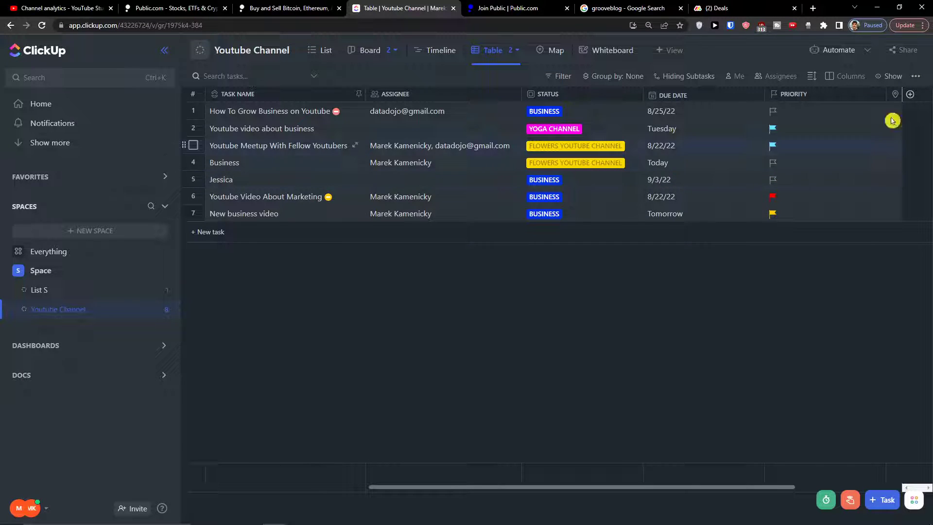
{"action": "left_click_drag", "start_coordinate": [726, 487], "coordinate": [847, 460]}
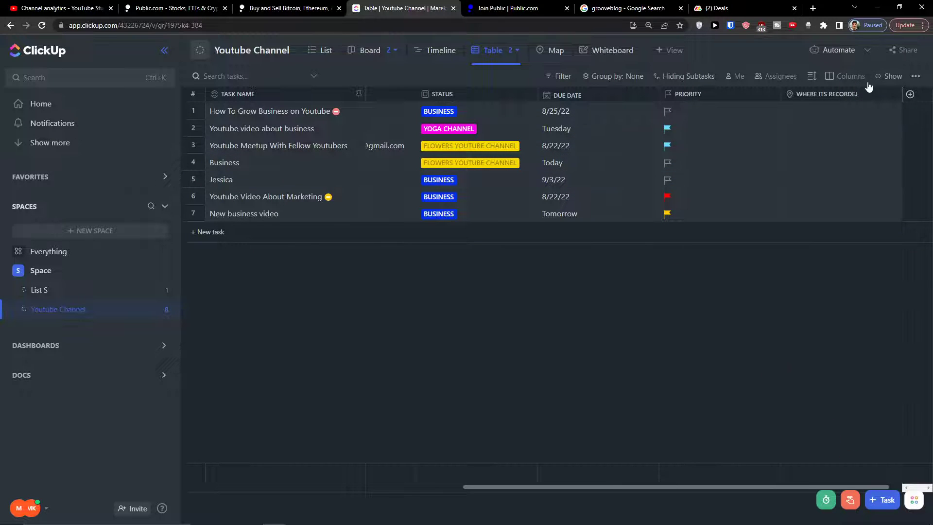
Try the closed tasks setting on and off, and examine which fields can be shown or hidden as table columns
{"action": "left_click", "coordinate": [892, 76]}
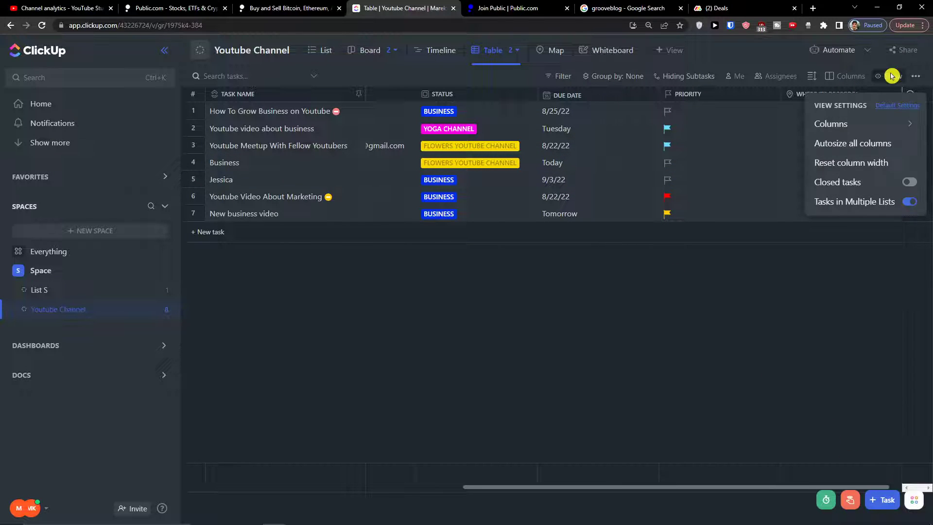
{"action": "left_click", "coordinate": [907, 183]}
{"action": "left_click", "coordinate": [908, 183]}
{"action": "left_click", "coordinate": [823, 123]}
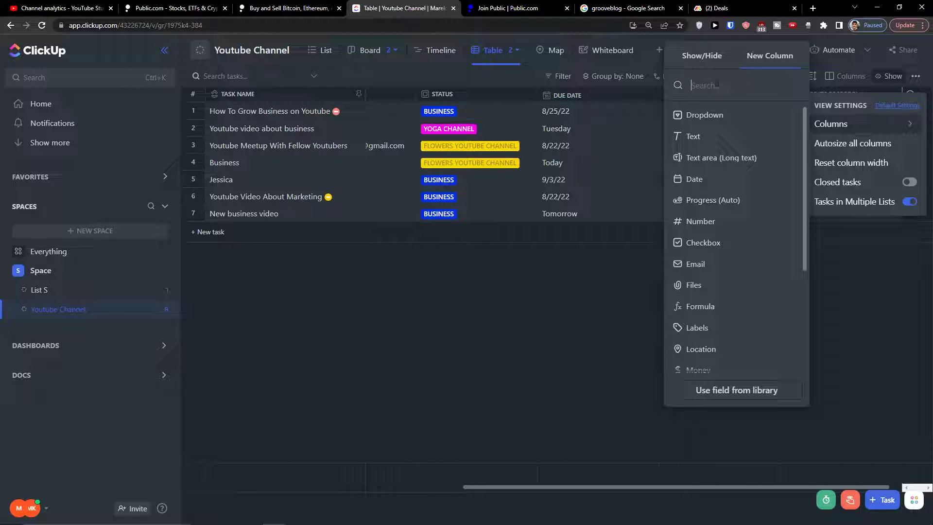
{"action": "left_click", "coordinate": [706, 60]}
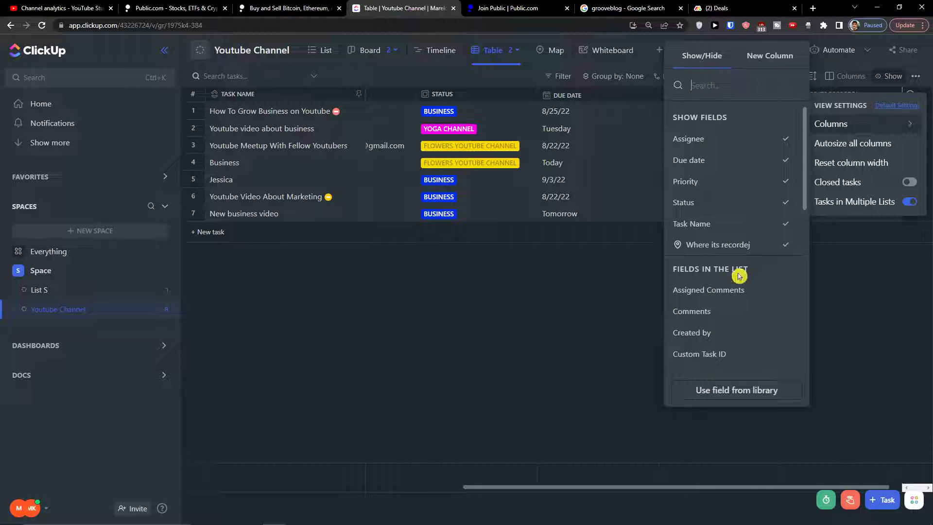
{"action": "scroll", "coordinate": [740, 277], "scroll_direction": "down", "scroll_amount": 3}
{"action": "scroll", "coordinate": [745, 257], "scroll_direction": "up", "scroll_amount": 3}
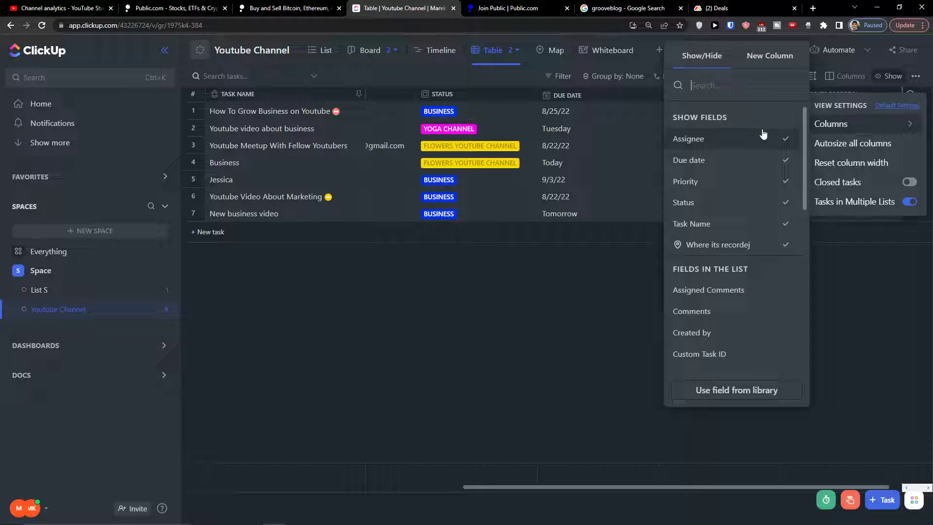
{"action": "scroll", "coordinate": [743, 272], "scroll_direction": "down", "scroll_amount": 5}
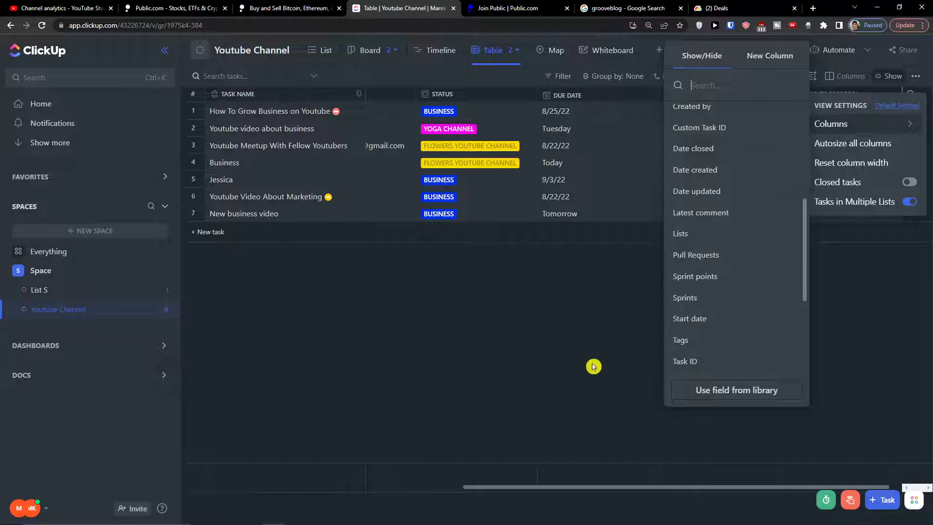
Close the column settings and group the Table view's tasks by priority
{"action": "left_click", "coordinate": [611, 328]}
{"action": "left_click", "coordinate": [601, 76]}
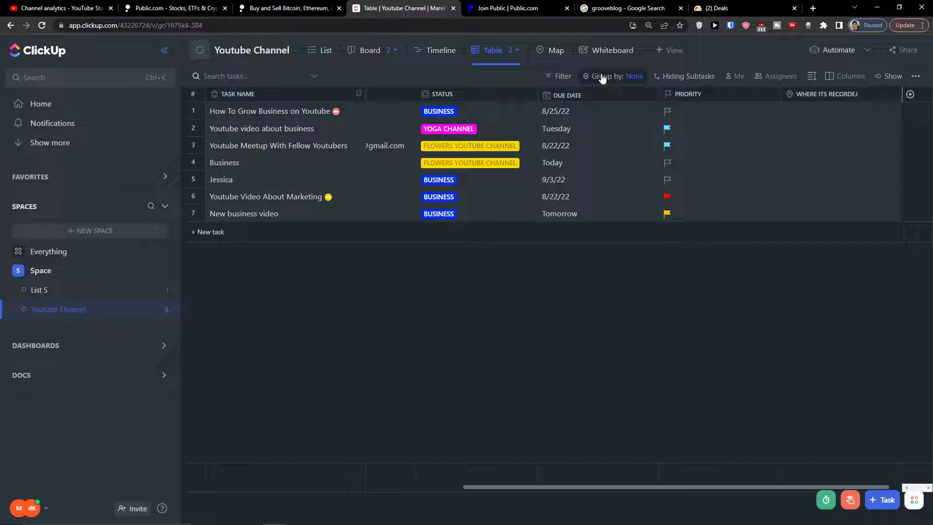
{"action": "left_click", "coordinate": [601, 76]}
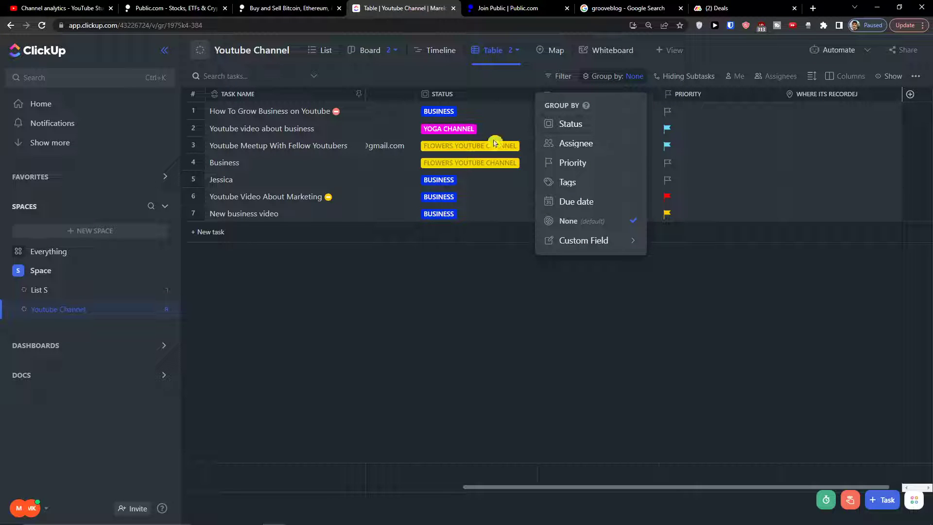
{"action": "left_click", "coordinate": [600, 161]}
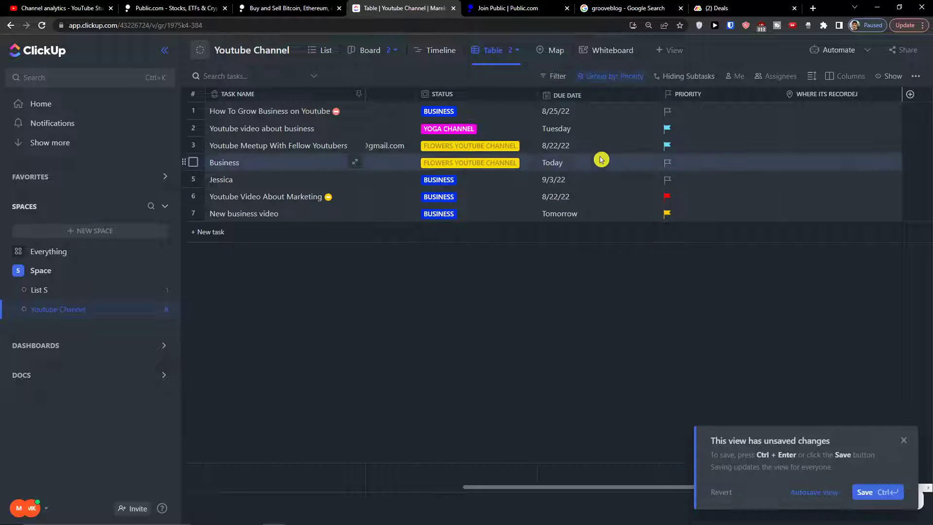
{"action": "left_click", "coordinate": [609, 85]}
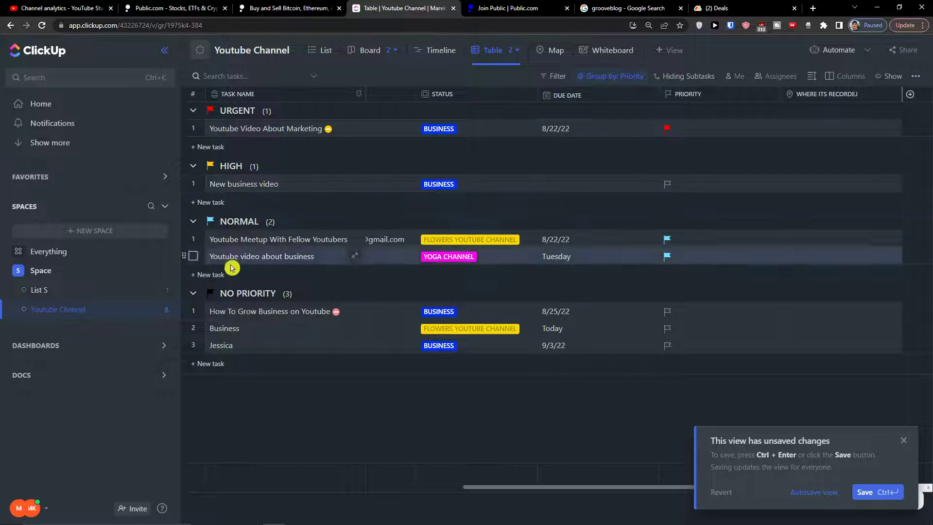
Change the task grouping to status, and check the List view before returning to the Table view
{"action": "left_click", "coordinate": [592, 79]}
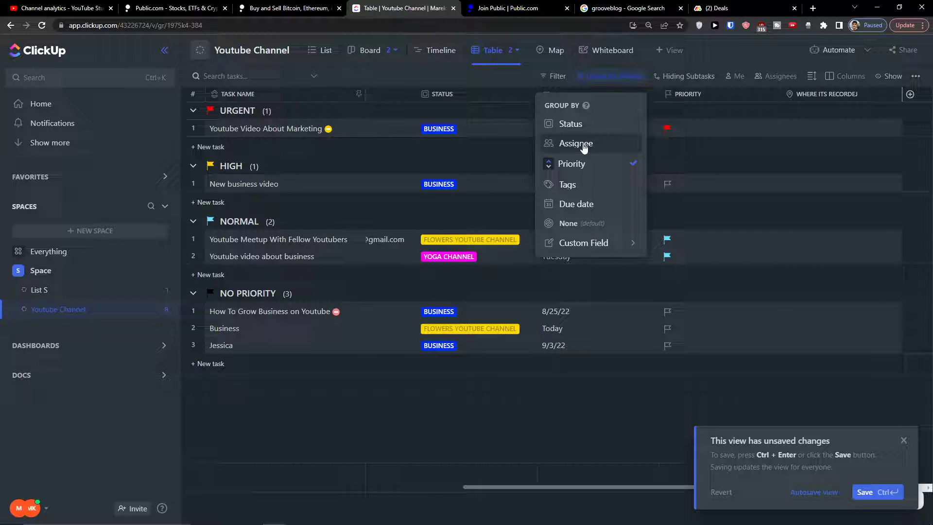
{"action": "left_click", "coordinate": [570, 124]}
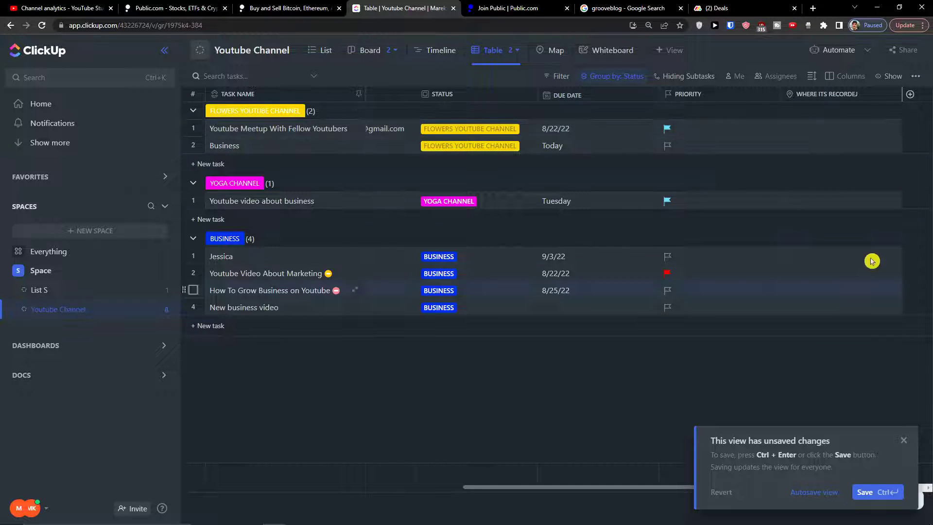
{"action": "left_click", "coordinate": [312, 55]}
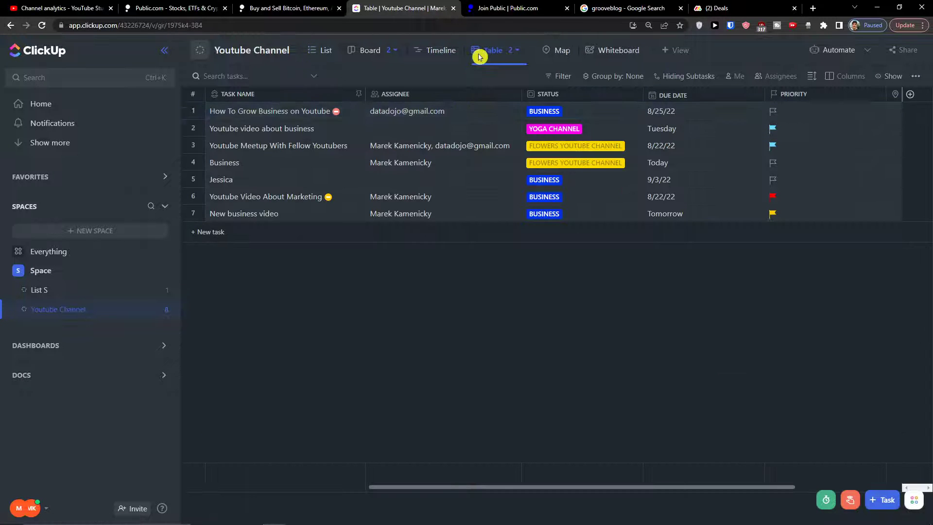
{"action": "left_click", "coordinate": [514, 50]}
{"action": "left_click", "coordinate": [486, 124]}
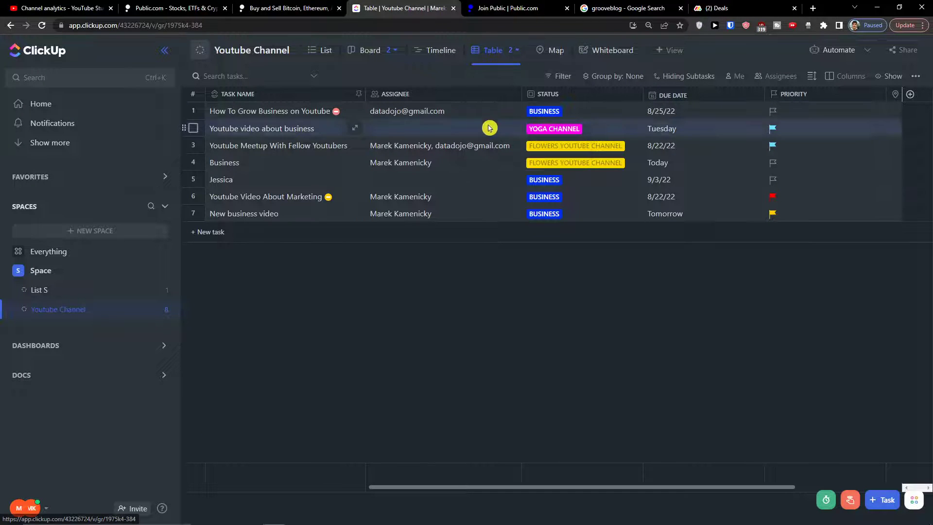
Group the Table view's tasks by status and turn on autosave for the view
{"action": "left_click", "coordinate": [610, 77]}
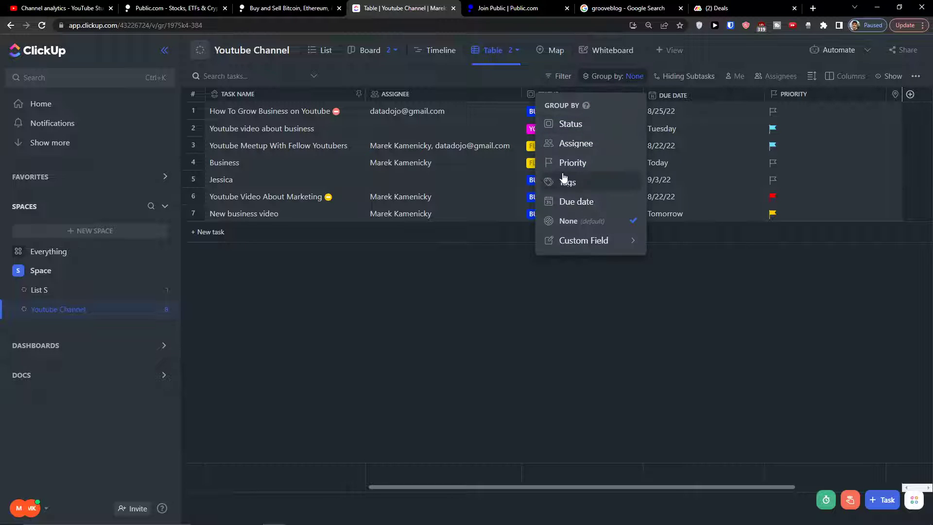
{"action": "left_click", "coordinate": [577, 126]}
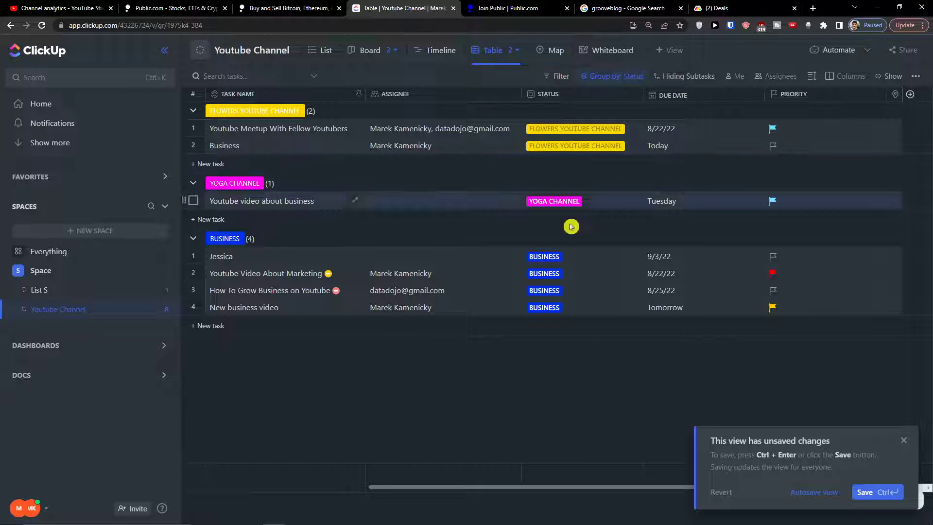
{"action": "left_click", "coordinate": [814, 492]}
{"action": "left_click_drag", "start_coordinate": [510, 491], "coordinate": [694, 508]}
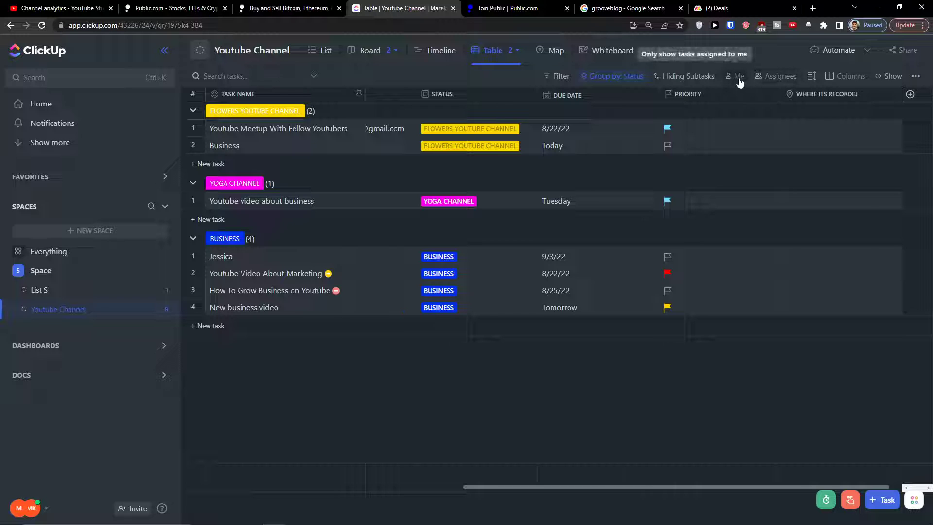
Try the Medium row height for the table, and set it back to Small
{"action": "left_click", "coordinate": [689, 76]}
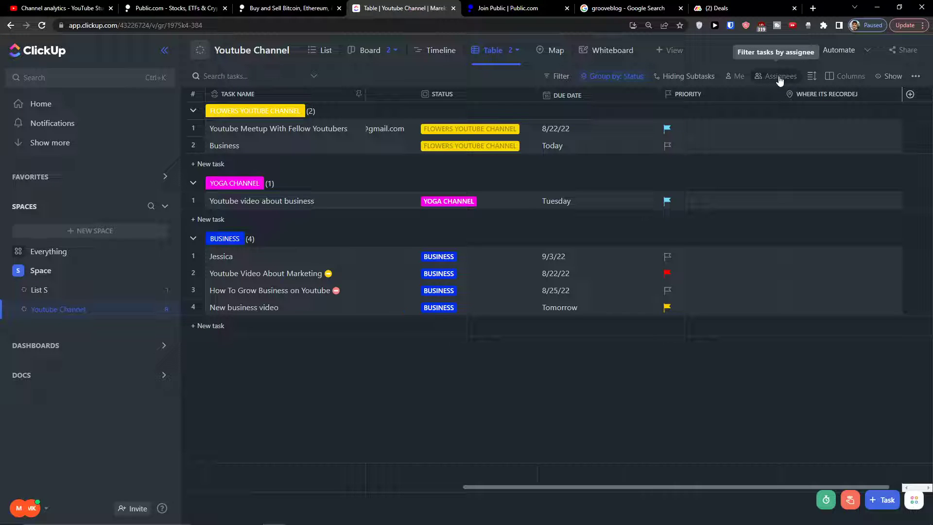
{"action": "left_click", "coordinate": [809, 78]}
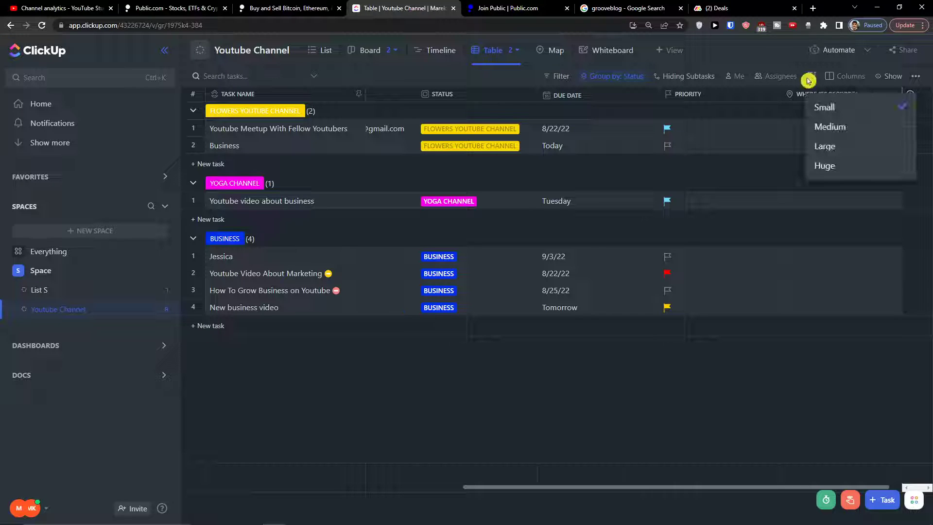
{"action": "left_click", "coordinate": [822, 127]}
{"action": "left_click", "coordinate": [809, 77]}
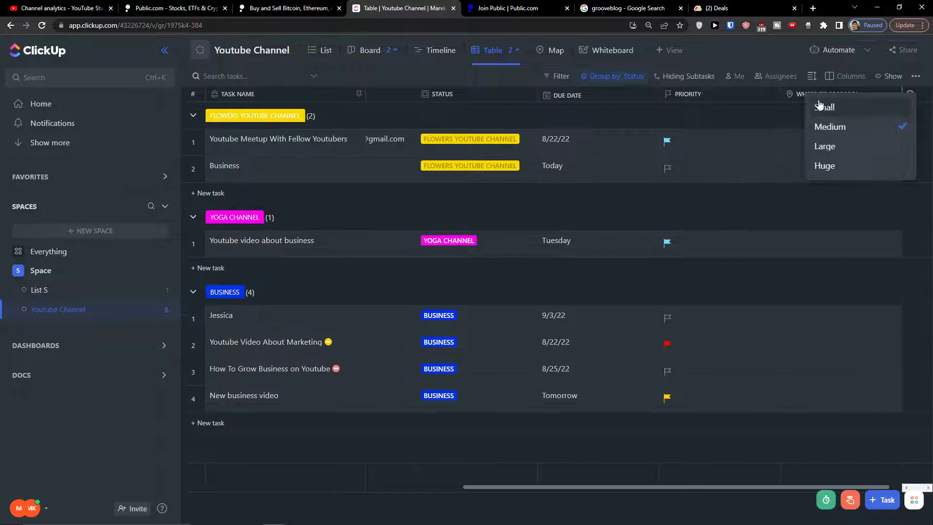
{"action": "left_click_drag", "start_coordinate": [818, 166], "coordinate": [820, 152]}
{"action": "left_click", "coordinate": [825, 108]}
Look through the available table columns, and try the Comments column on and off
{"action": "left_click", "coordinate": [835, 74]}
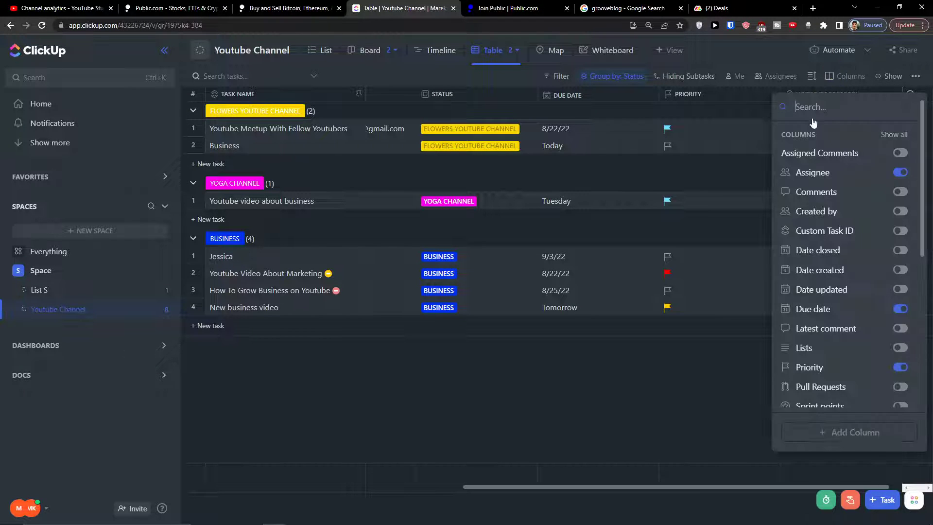
{"action": "scroll", "coordinate": [845, 225], "scroll_direction": "down", "scroll_amount": 5}
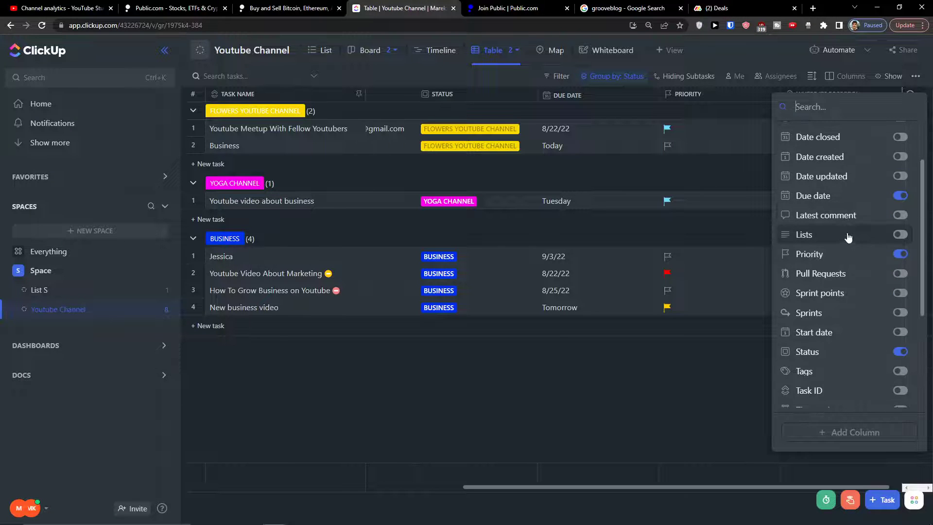
{"action": "scroll", "coordinate": [861, 225], "scroll_direction": "up", "scroll_amount": 5}
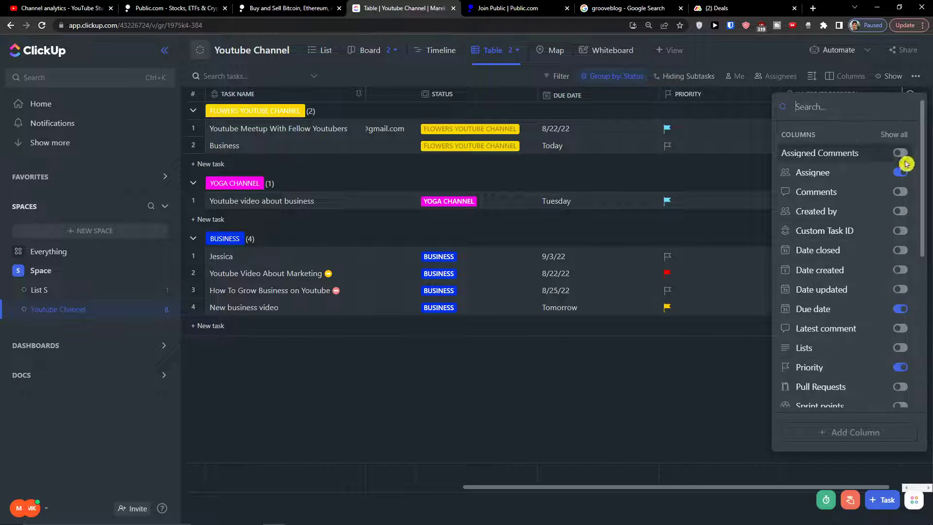
{"action": "left_click", "coordinate": [900, 192]}
{"action": "left_click", "coordinate": [900, 192]}
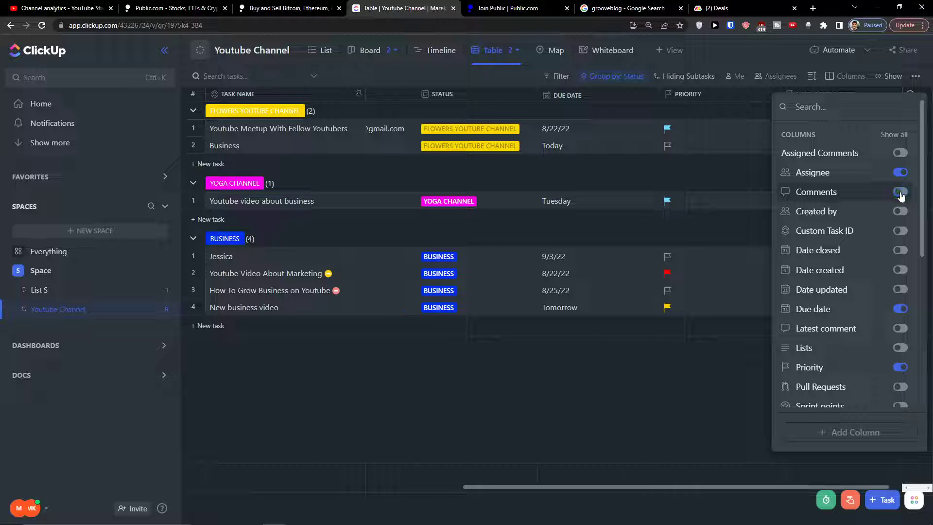
Show the Start date, Time estimate, Cost of producing video and custom-field Status columns in the table
{"action": "scroll", "coordinate": [894, 258], "scroll_direction": "down", "scroll_amount": 1}
{"action": "scroll", "coordinate": [893, 266], "scroll_direction": "down", "scroll_amount": 3}
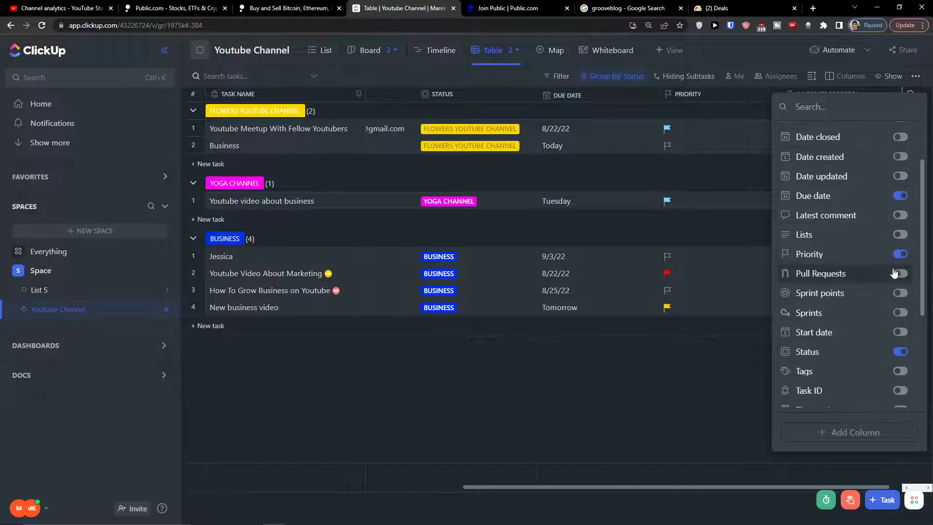
{"action": "left_click", "coordinate": [900, 219]}
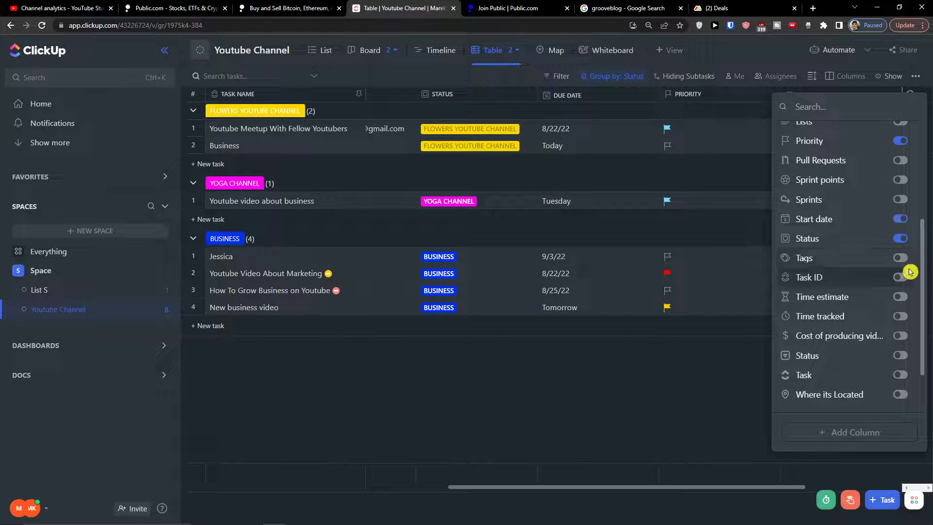
{"action": "left_click", "coordinate": [900, 297]}
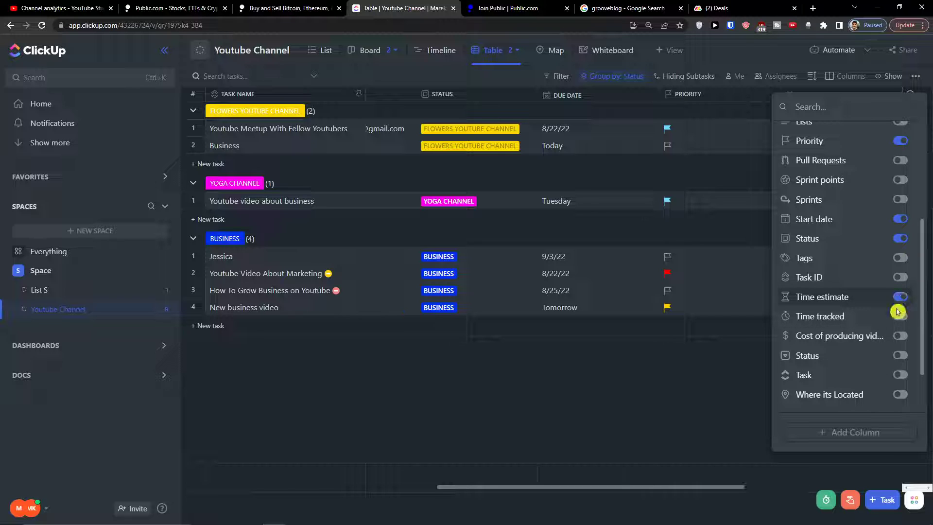
{"action": "left_click", "coordinate": [900, 338]}
{"action": "left_click", "coordinate": [897, 357]}
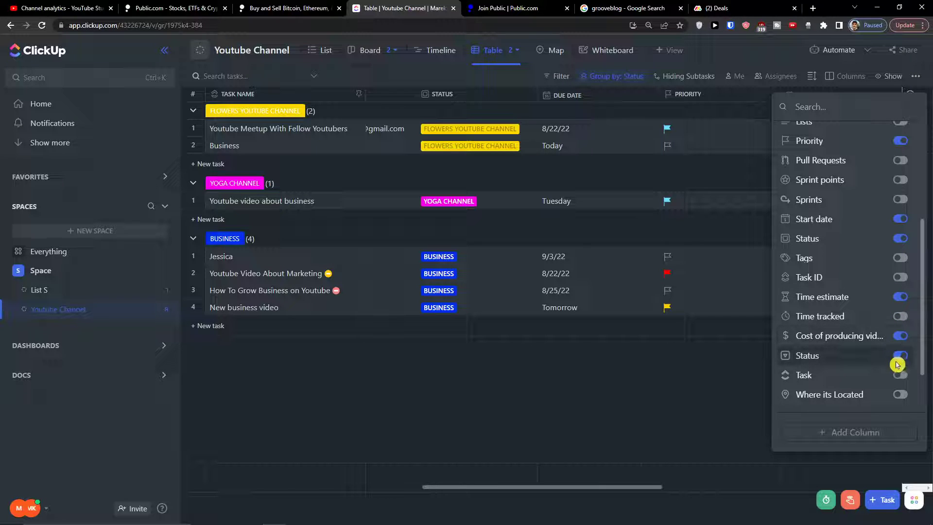
{"action": "left_click", "coordinate": [657, 441]}
{"action": "left_click_drag", "start_coordinate": [651, 487], "coordinate": [826, 489]}
Show the Youtube link column in the table
{"action": "left_click", "coordinate": [844, 76]}
{"action": "scroll", "coordinate": [851, 263], "scroll_direction": "down", "scroll_amount": 6}
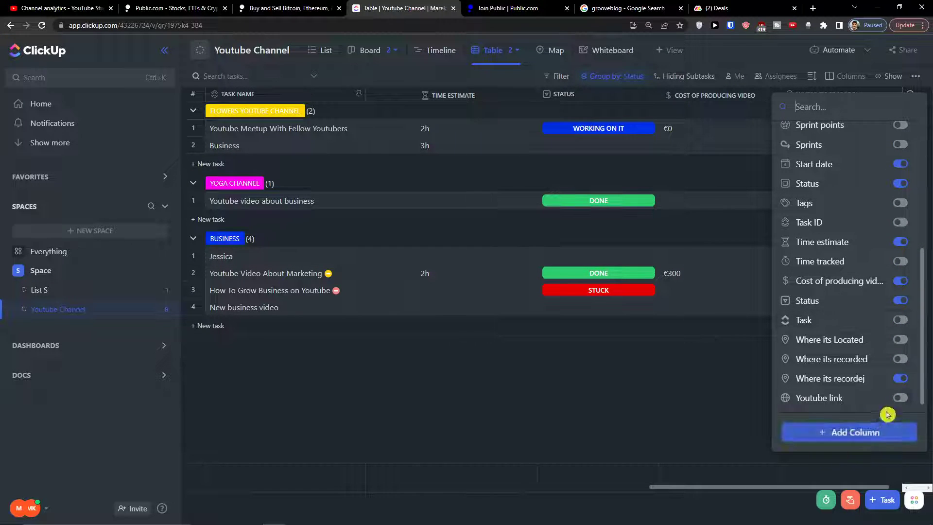
{"action": "left_click", "coordinate": [898, 398]}
{"action": "left_click_drag", "start_coordinate": [727, 487], "coordinate": [862, 477]}
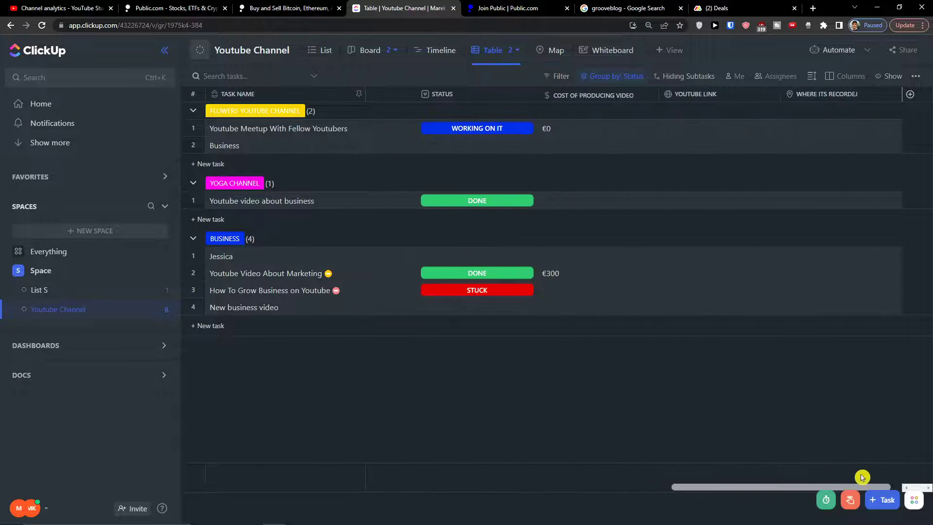
Examine the Table view's protection, privacy, default and export settings, and return to the table's first columns
{"action": "left_click", "coordinate": [915, 78]}
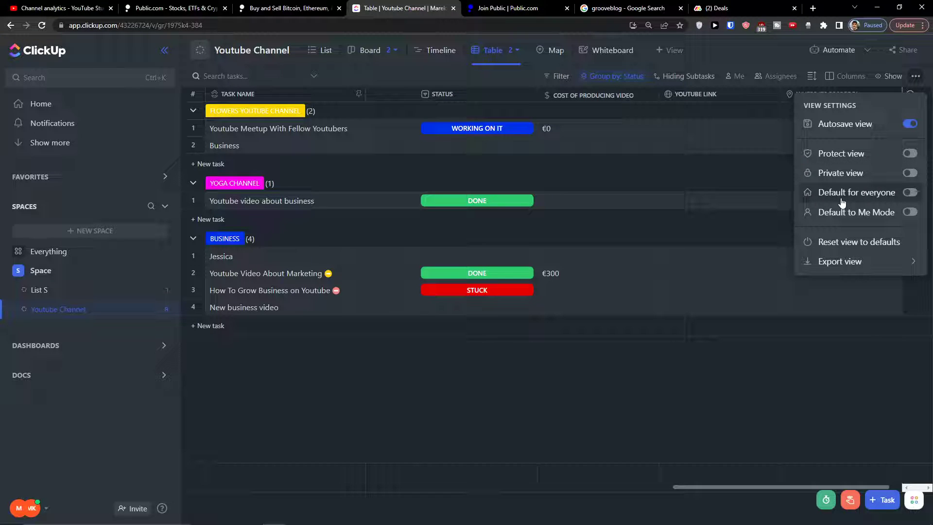
{"action": "left_click", "coordinate": [843, 263]}
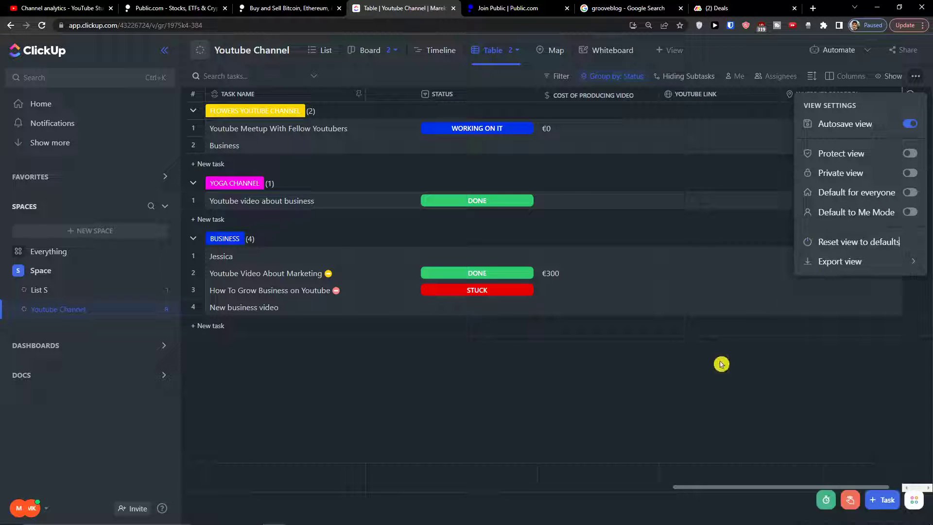
{"action": "left_click_drag", "start_coordinate": [716, 488], "coordinate": [317, 450]}
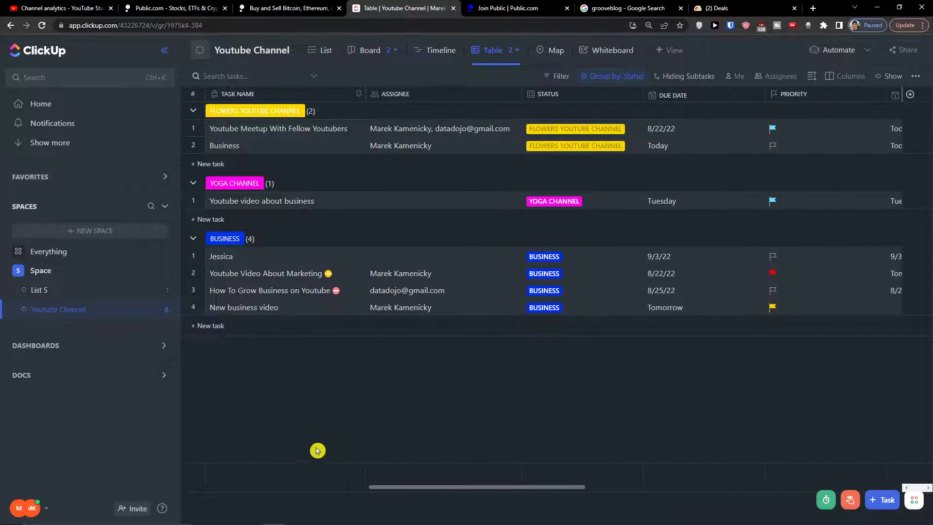
{"action": "left_click", "coordinate": [208, 330]}
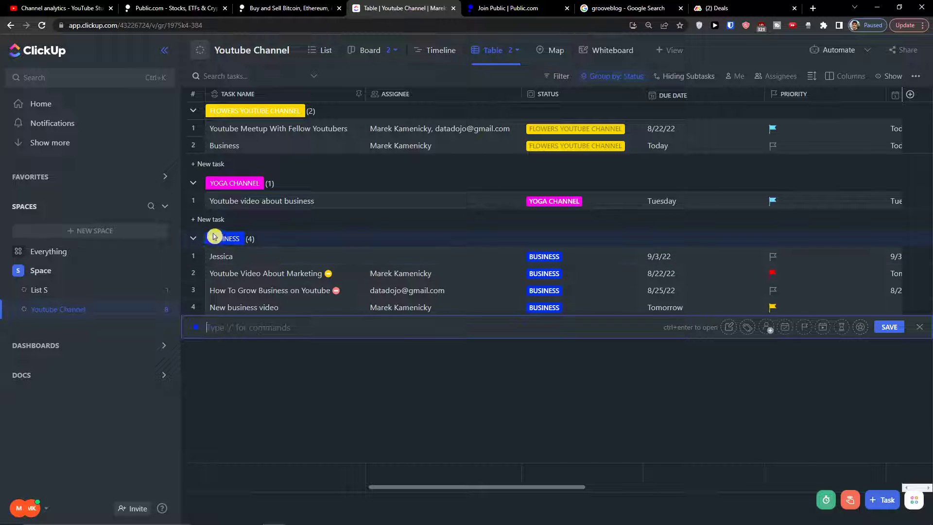
{"action": "key", "text": "Escape"}
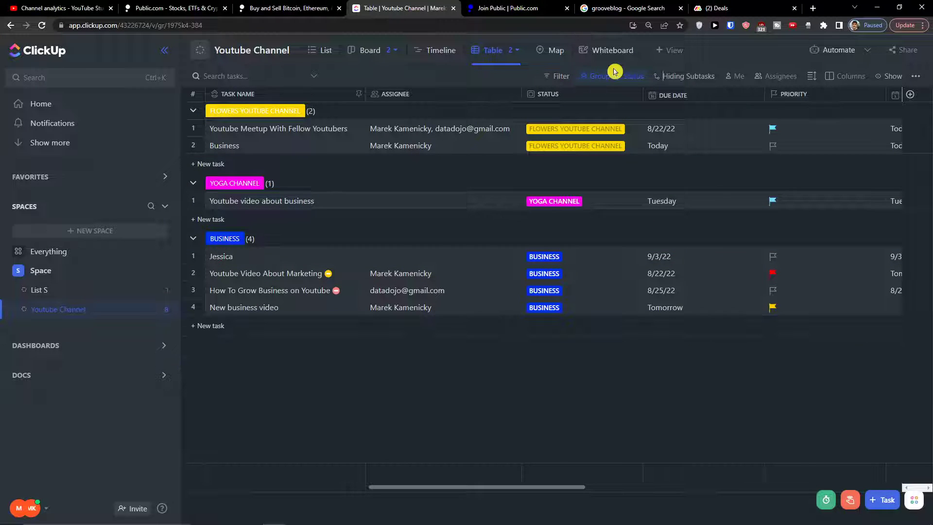
{"action": "left_click", "coordinate": [199, 160]}
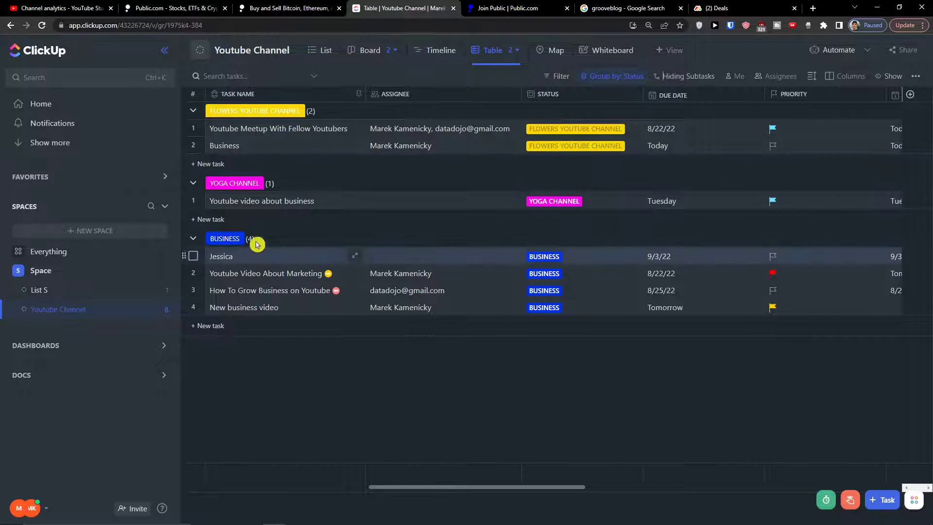
Group the tasks by priority and add an Urgent task named "Youtube video Nice niche About strategy"
{"action": "left_click", "coordinate": [613, 78]}
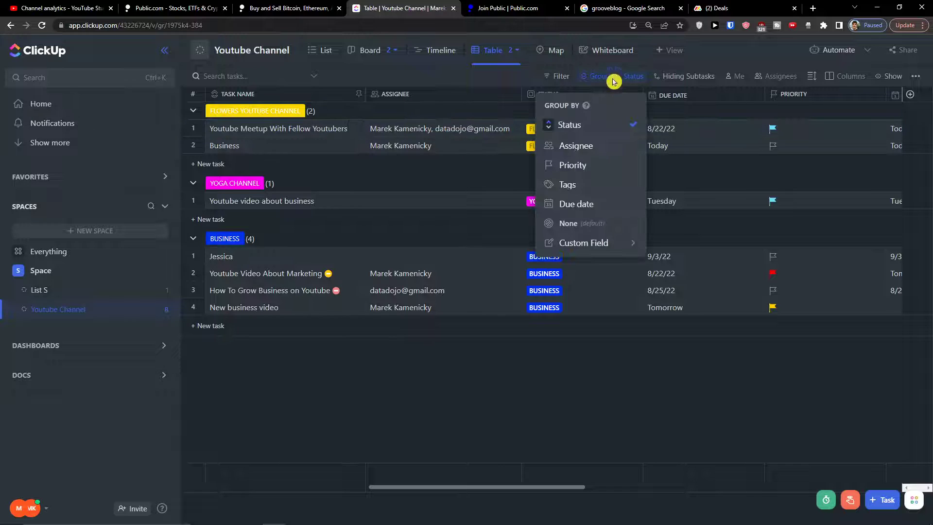
{"action": "left_click", "coordinate": [596, 164]}
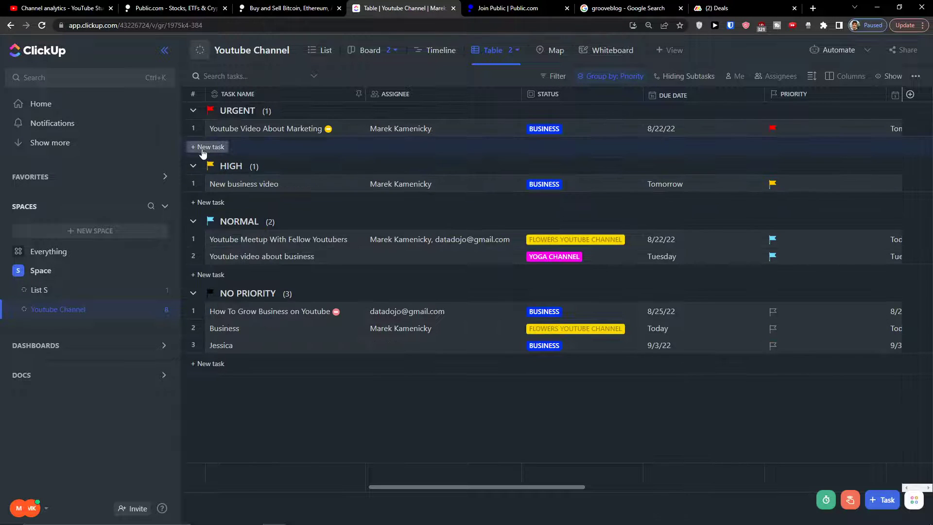
{"action": "left_click", "coordinate": [203, 150]}
{"action": "type", "text": "Y"}
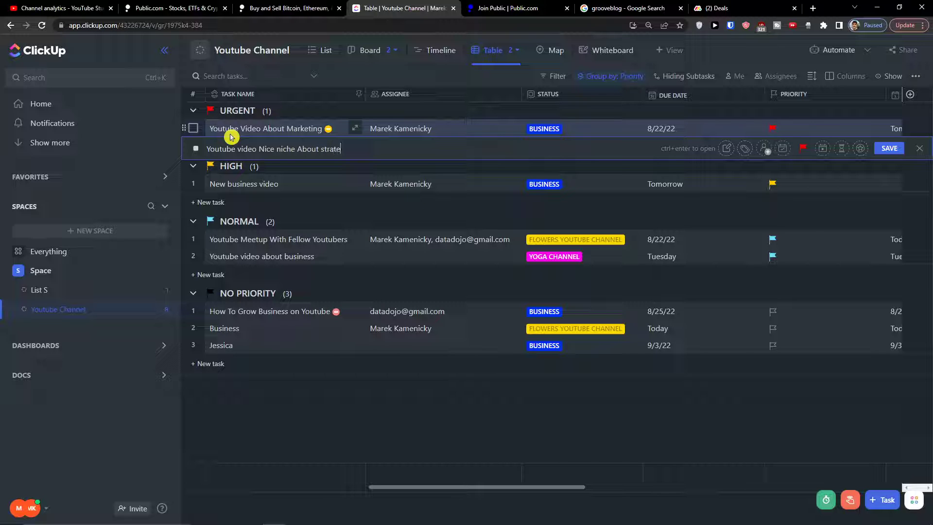
{"action": "key", "text": "Return"}
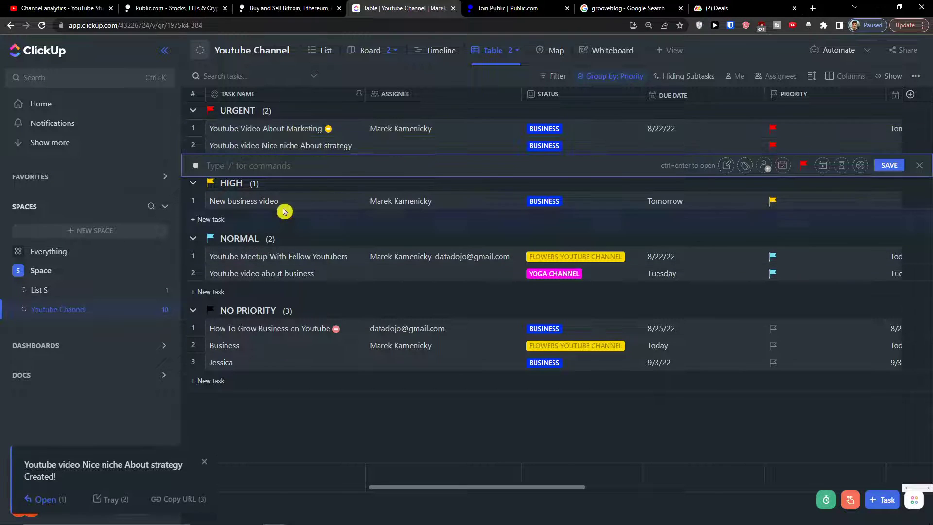
Assign the Urgent task "Youtube video Nice niche About strategy" to yourself
{"action": "left_click", "coordinate": [454, 147]}
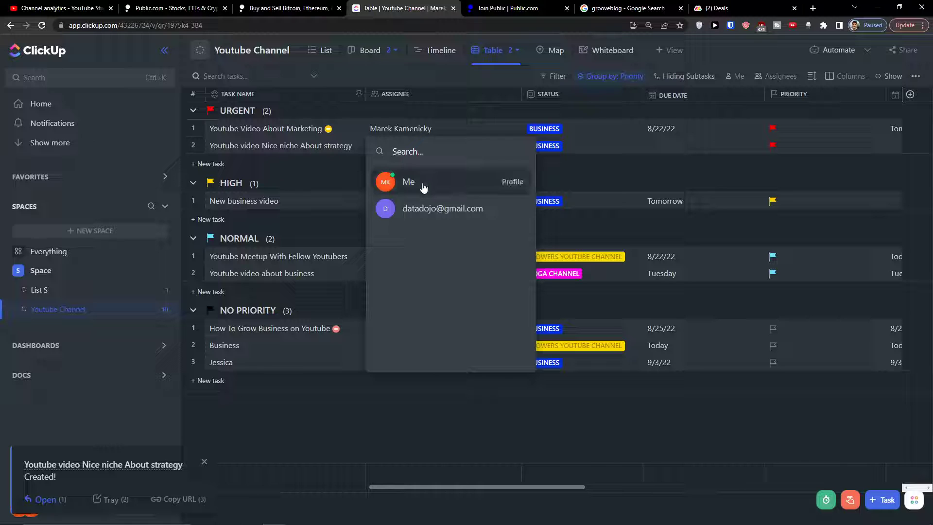
{"action": "left_click", "coordinate": [420, 183]}
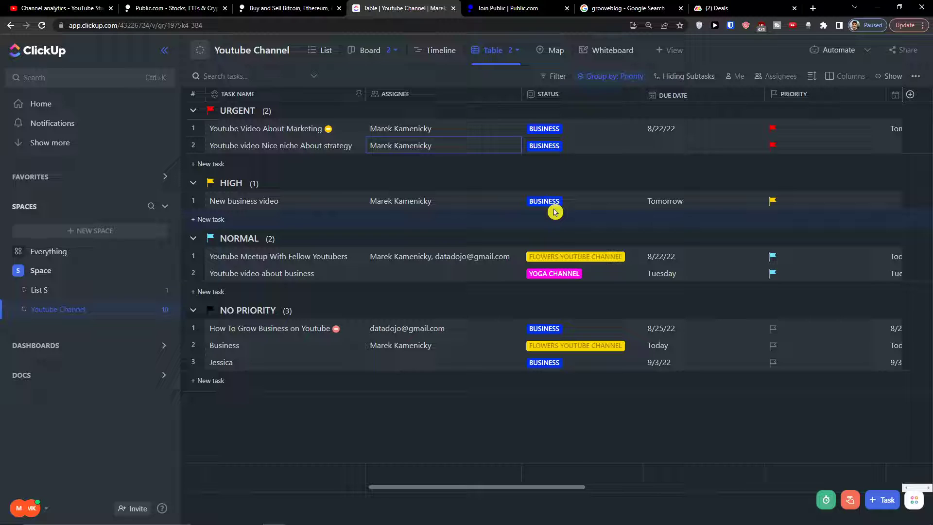
Review the available grouping options and the table's last columns, from Status to the recording location
{"action": "left_click", "coordinate": [684, 87]}
{"action": "left_click", "coordinate": [628, 77]}
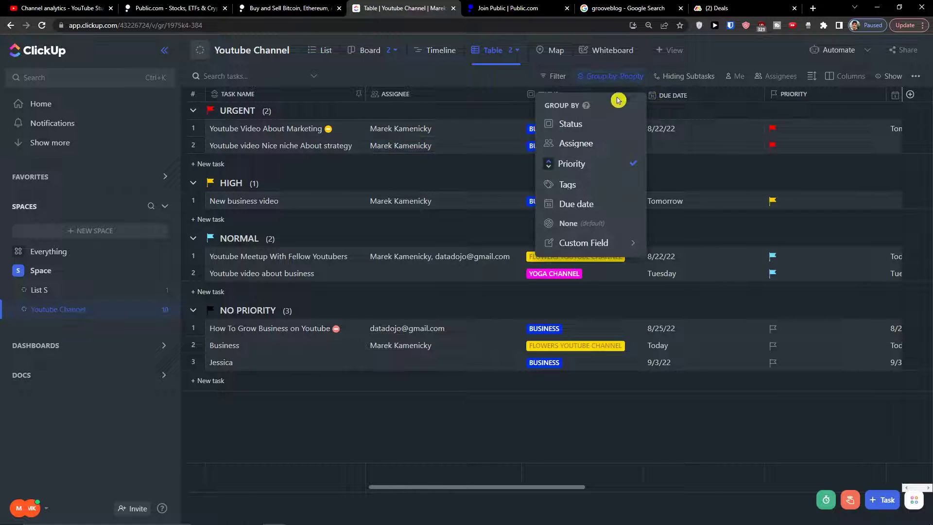
{"action": "left_click", "coordinate": [708, 185]}
{"action": "left_click_drag", "start_coordinate": [441, 492], "coordinate": [785, 475]}
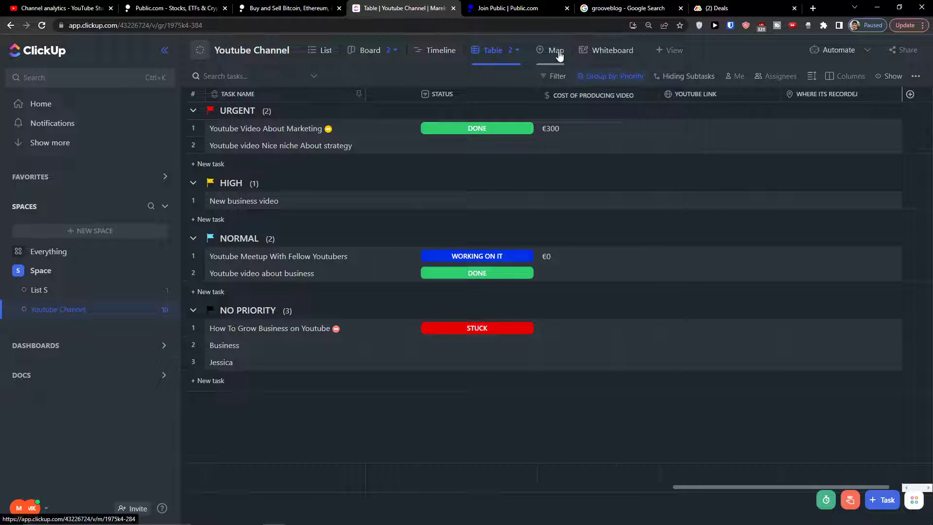
Delete the other, currently inactive Table view of the Youtube Channel list
{"action": "left_click", "coordinate": [511, 57]}
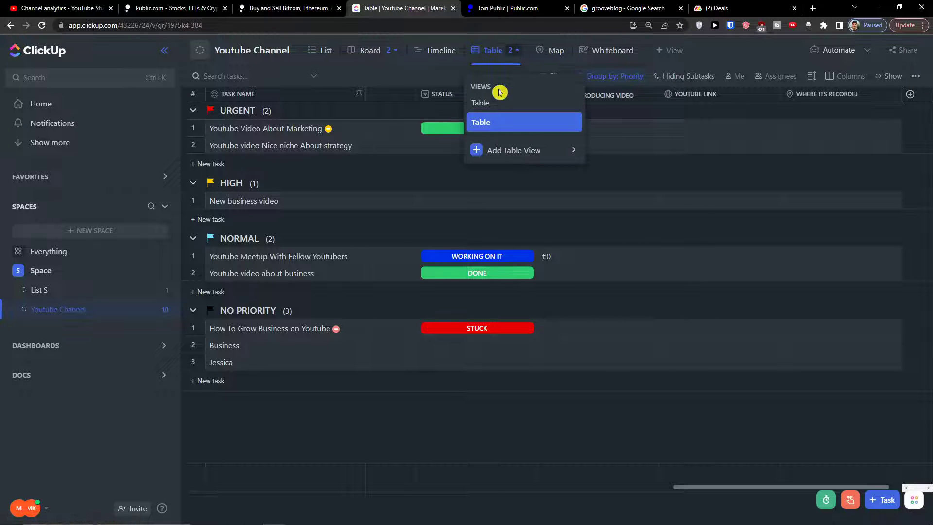
{"action": "left_click", "coordinate": [570, 103]}
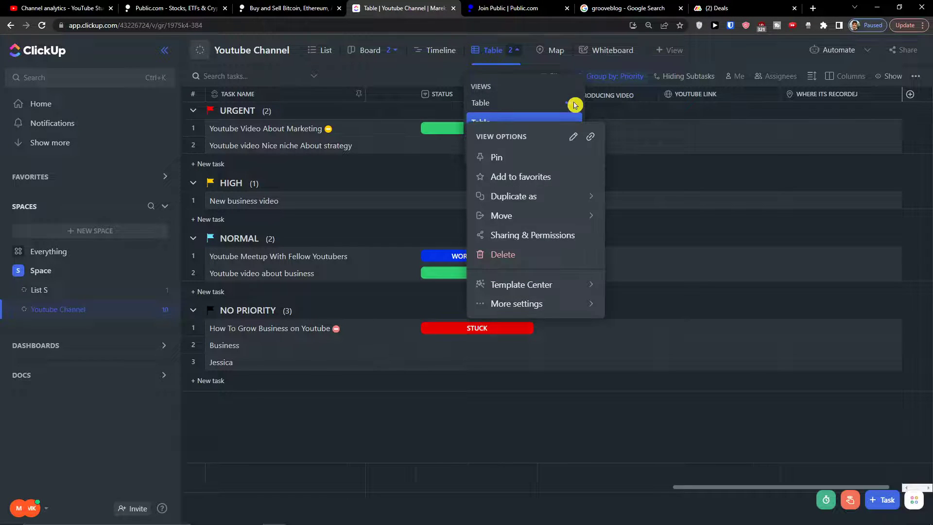
{"action": "left_click", "coordinate": [516, 251]}
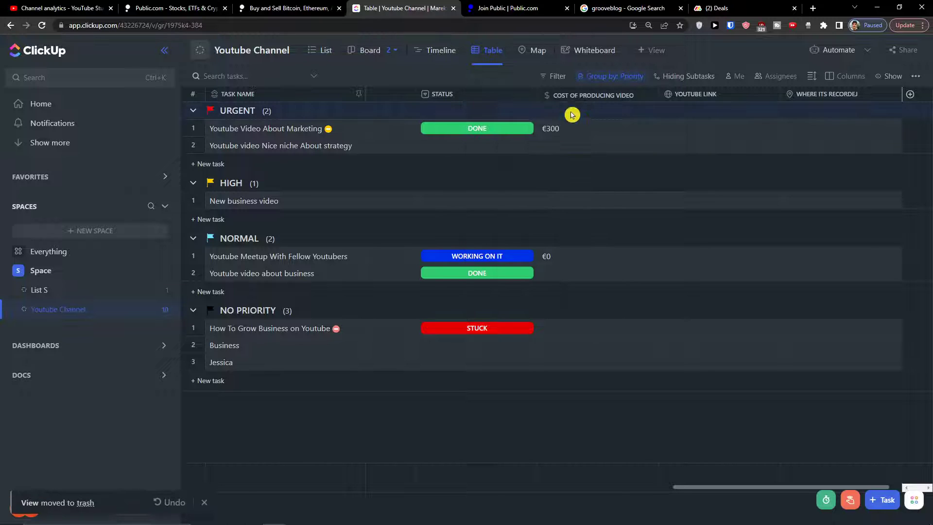
Examine the Table view's move destinations and its public link, private link, protection and privacy sharing settings
{"action": "left_click", "coordinate": [520, 50]}
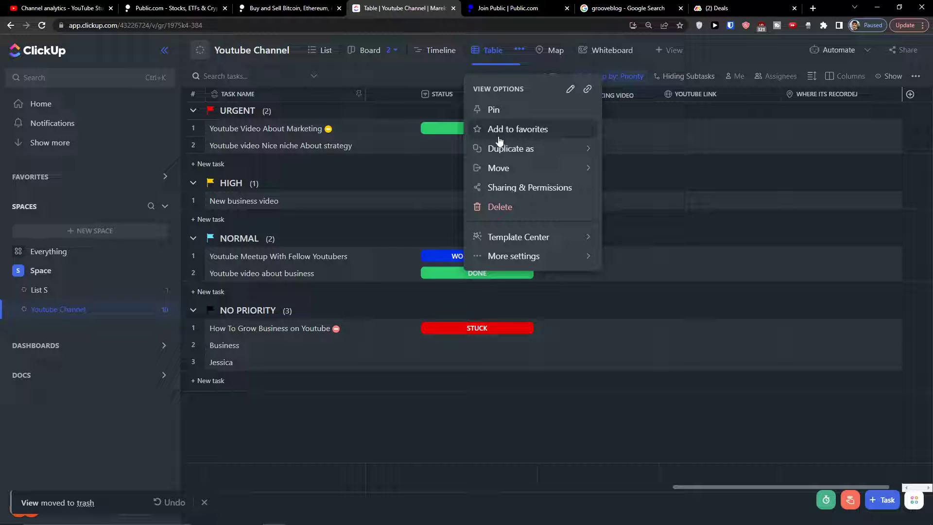
{"action": "left_click", "coordinate": [520, 174]}
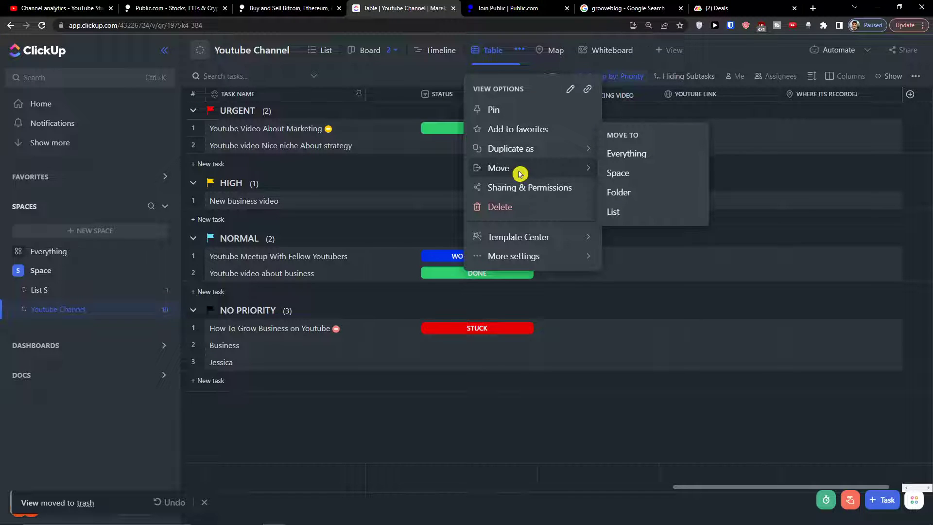
{"action": "left_click", "coordinate": [552, 191]}
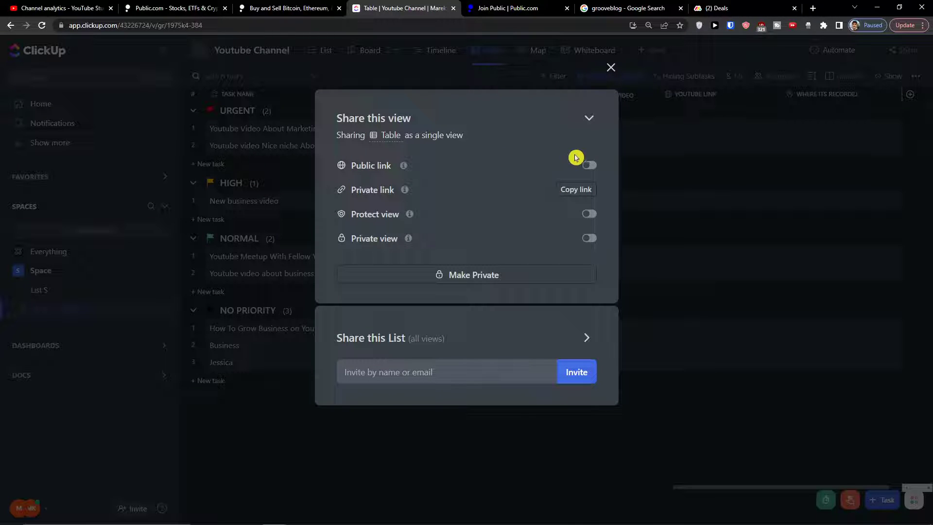
{"action": "left_click", "coordinate": [582, 168]}
{"action": "left_click", "coordinate": [576, 189]}
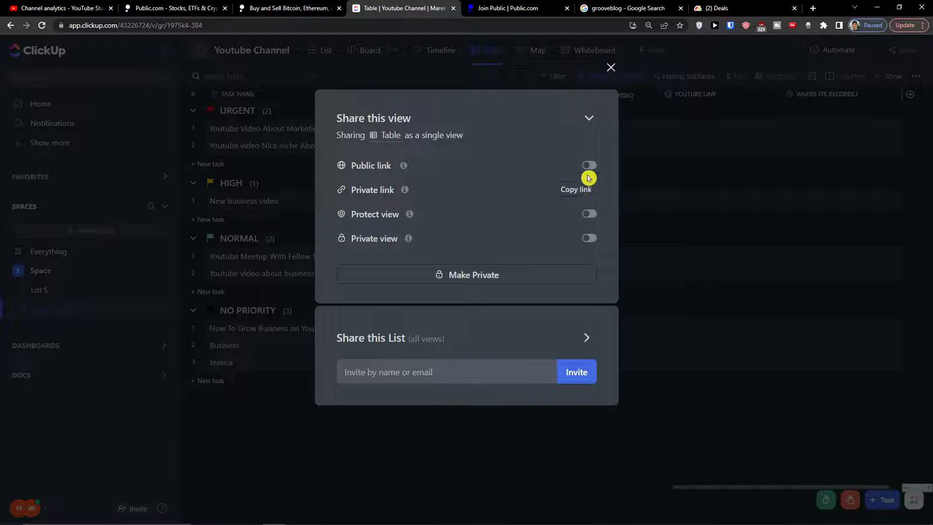
{"action": "mouse_move", "coordinate": [406, 173]}
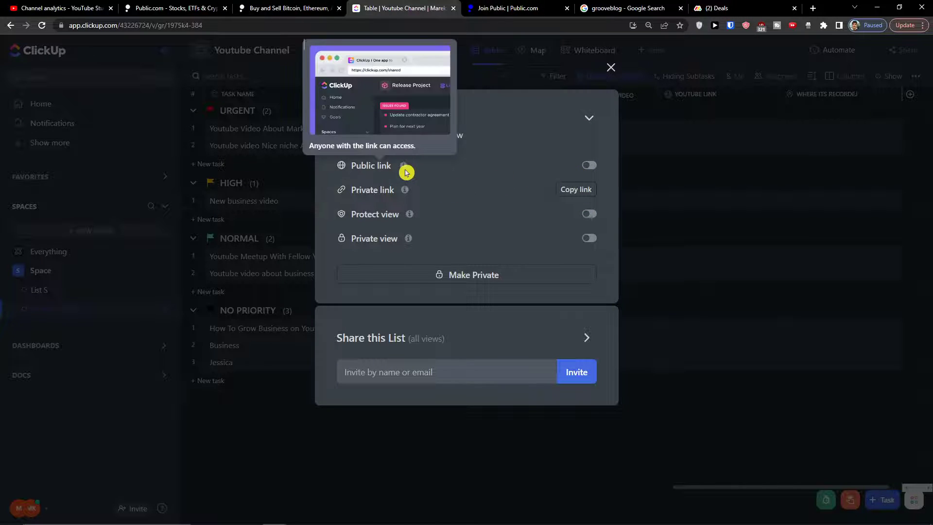
{"action": "mouse_move", "coordinate": [409, 216]}
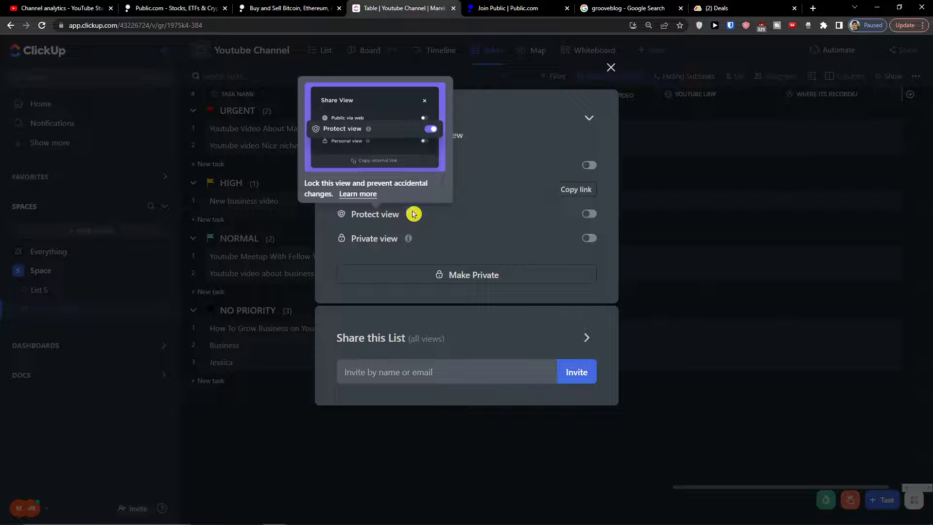
{"action": "mouse_move", "coordinate": [407, 238]}
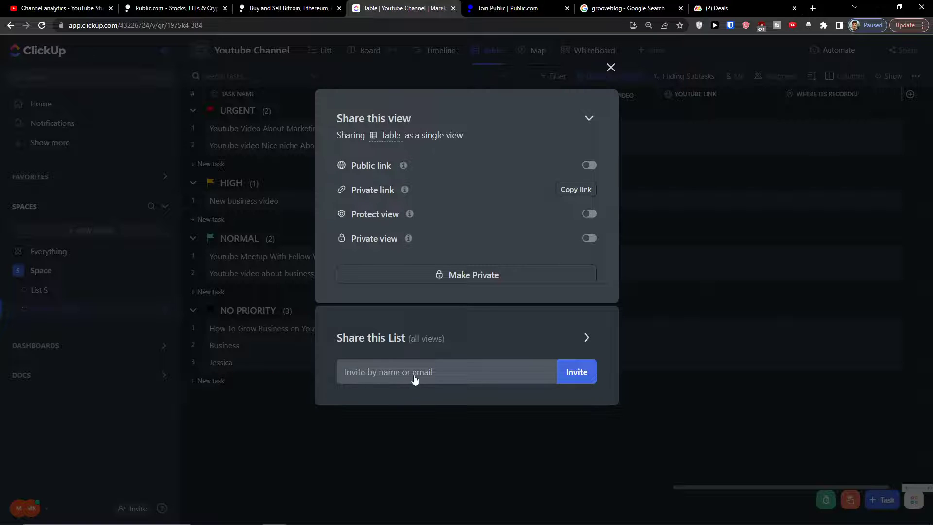
{"action": "left_click", "coordinate": [692, 277]}
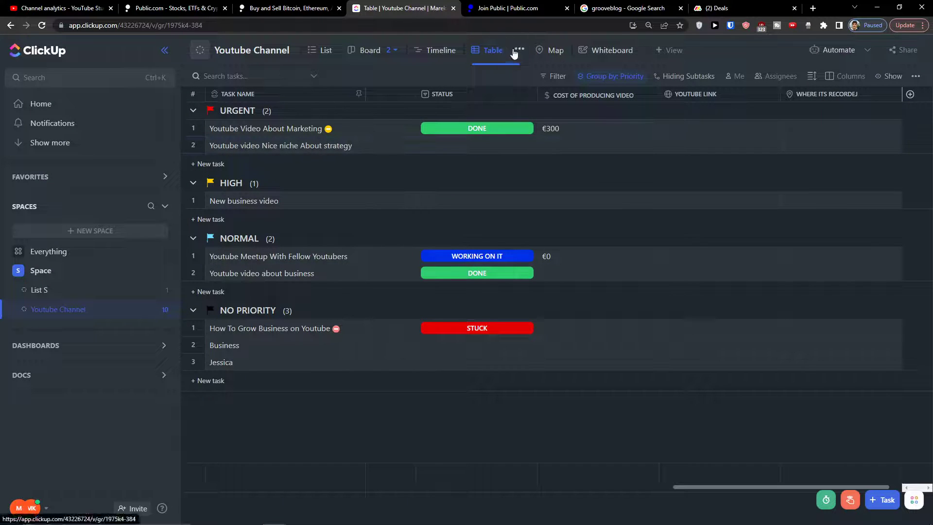
Review the Table view's Template Center options for browsing, saving and updating templates
{"action": "left_click", "coordinate": [518, 52]}
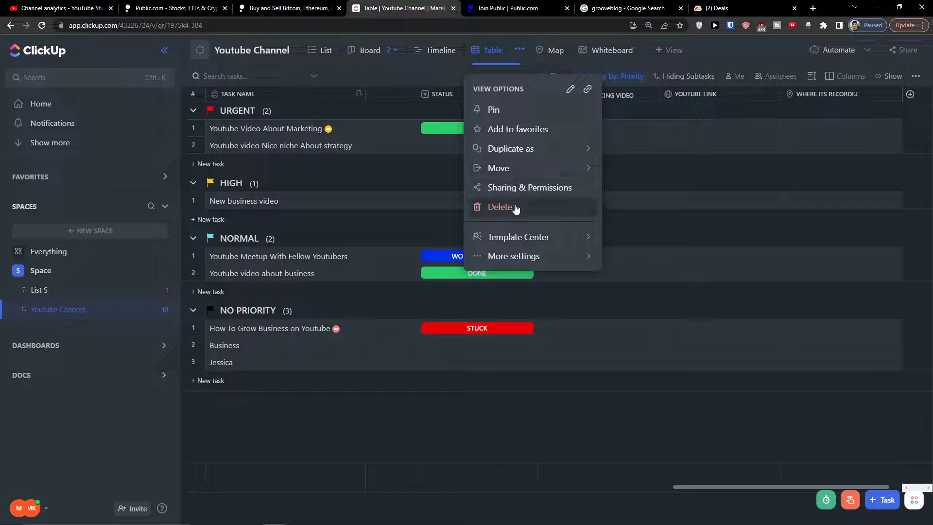
{"action": "mouse_move", "coordinate": [527, 240]}
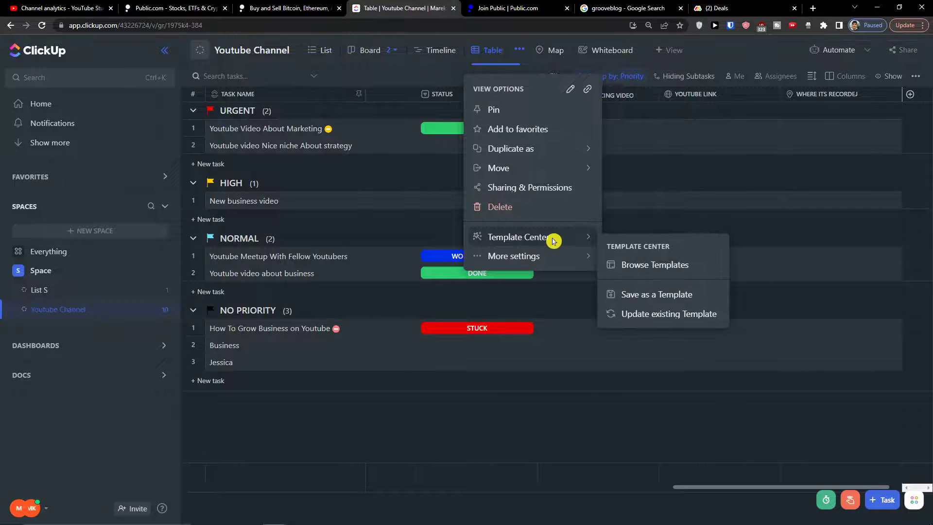
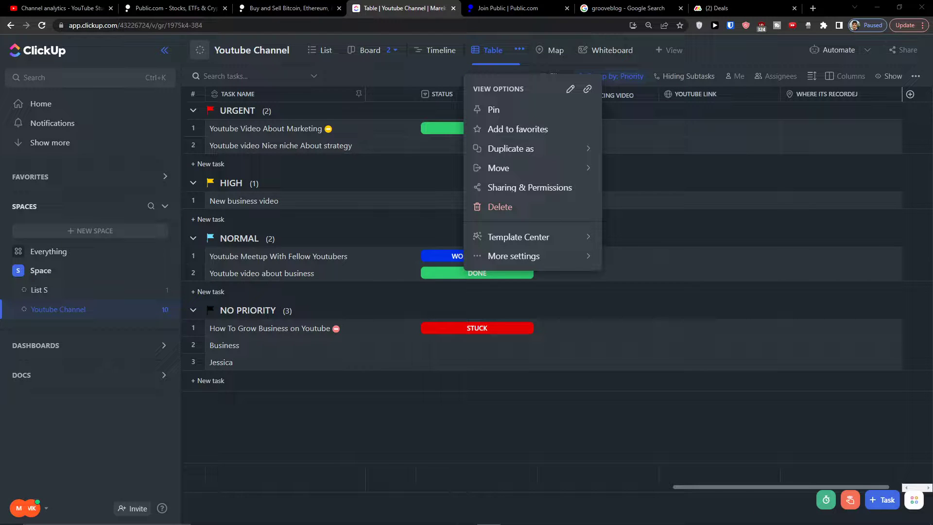
{"action": "left_click", "coordinate": [325, 414]}
{"action": "mouse_move", "coordinate": [262, 518]}
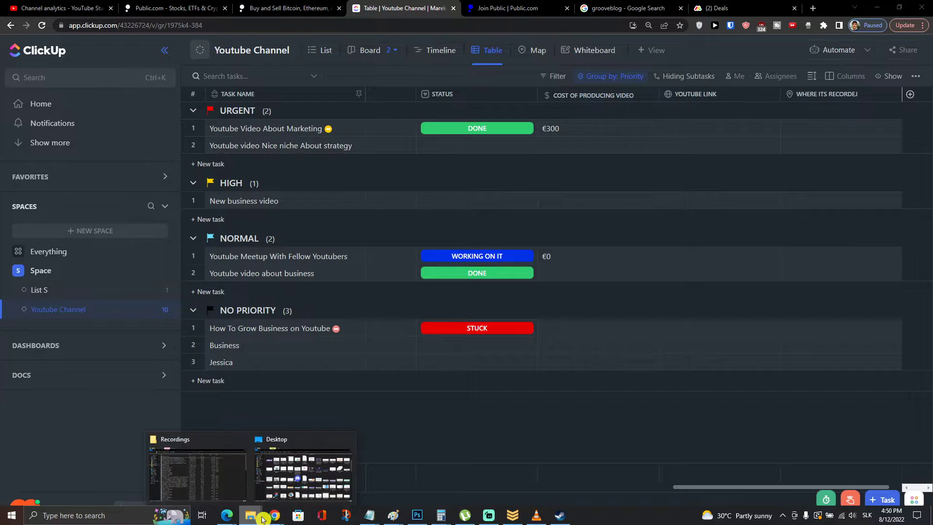